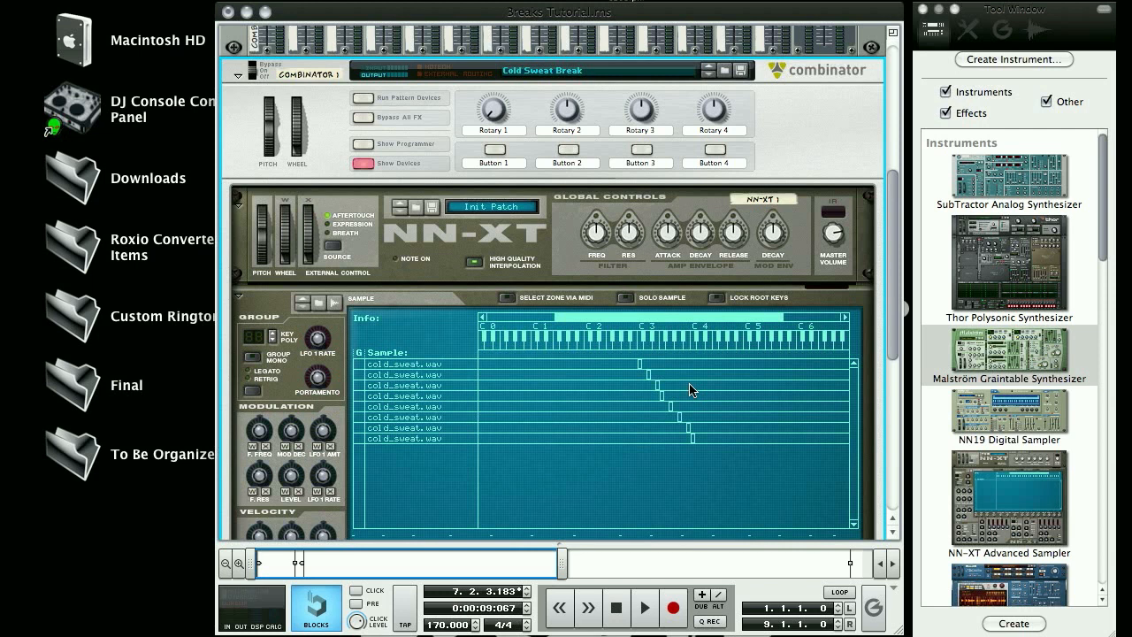
- Select all eight cold_sweat.wav zones and move them down one octave on the keyboard so they start at C2
left_click_drag(630, 362, 713, 453)
left_click(640, 378)
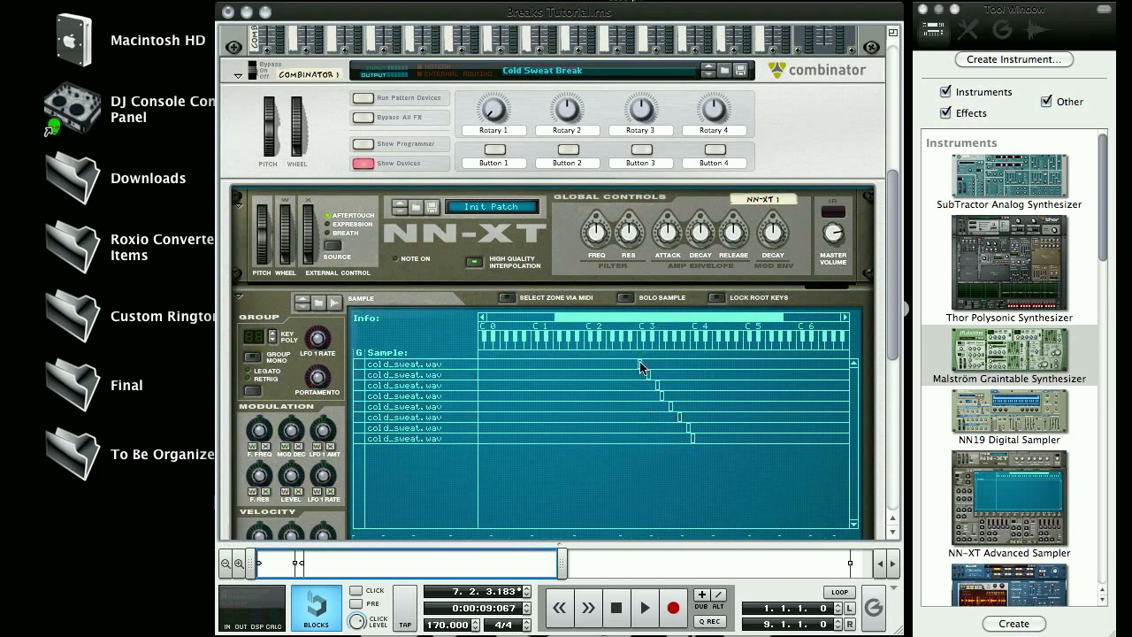
left_click_drag(634, 362, 714, 451)
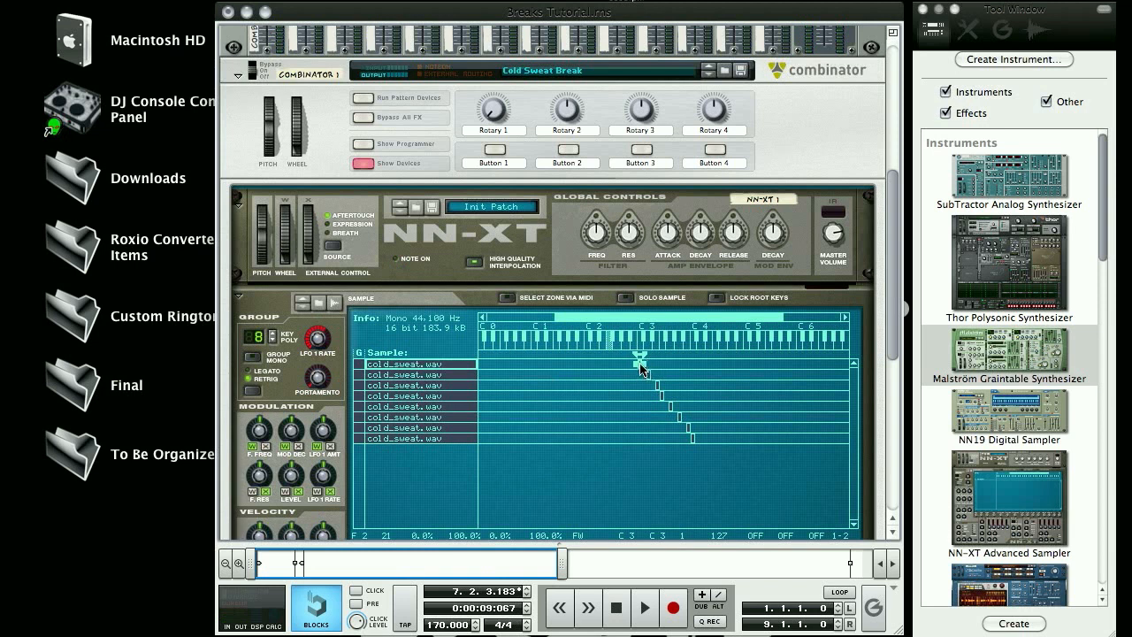
left_click_drag(643, 370, 589, 370)
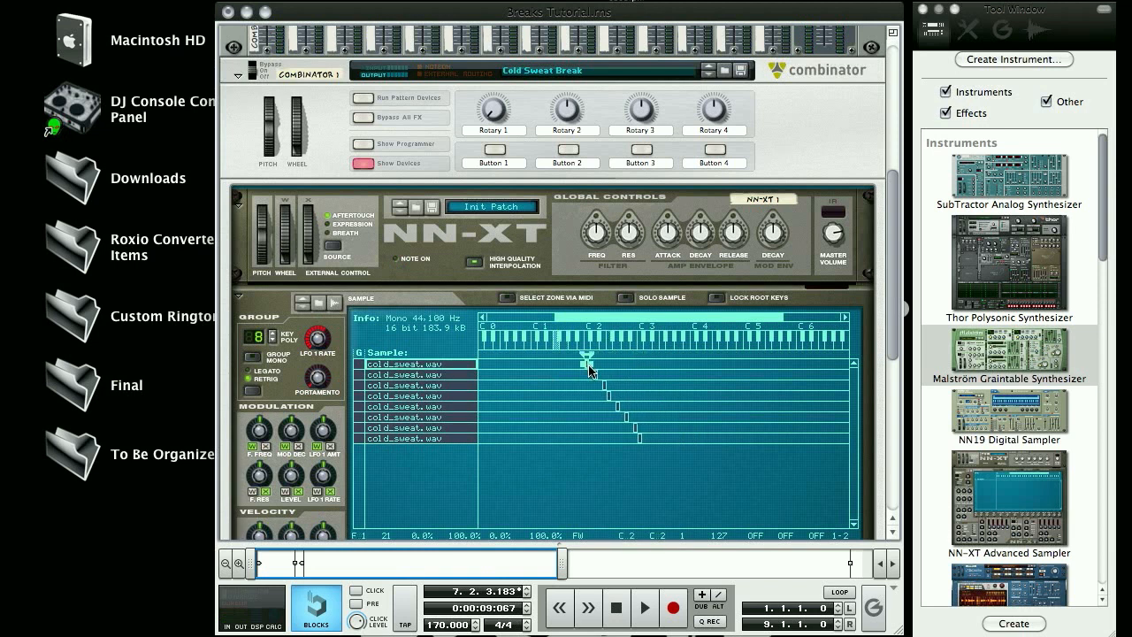
- Duplicate the eight cold_sweat.wav zones and move the copies up the keyboard so they start at C4
left_click(580, 410)
left_click_drag(579, 362, 667, 448)
left_click(628, 481)
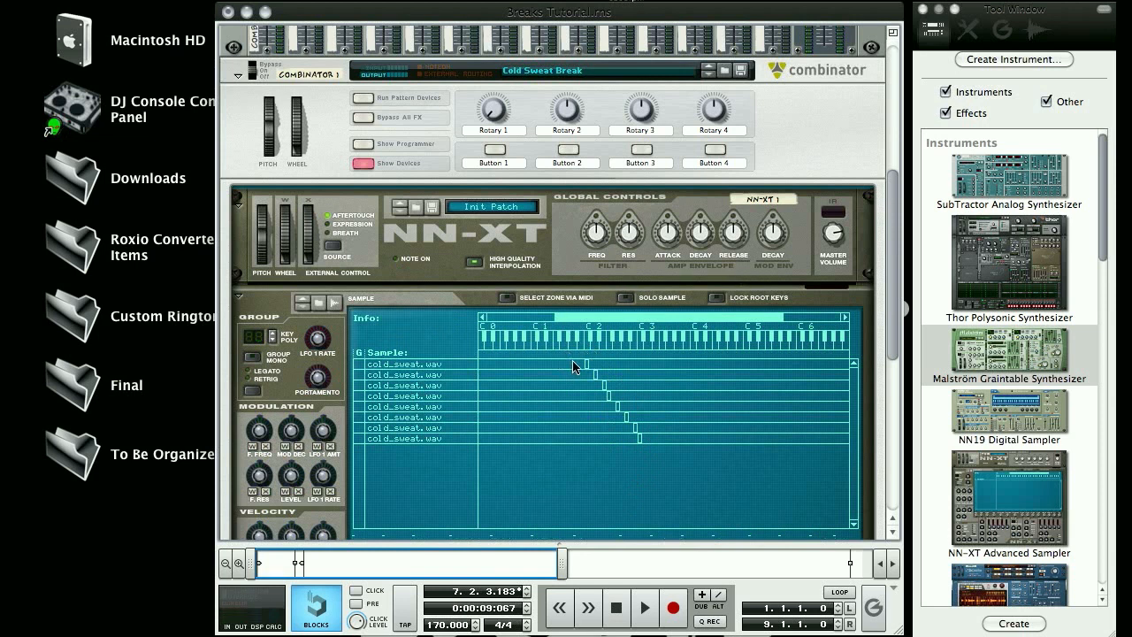
left_click_drag(574, 364, 679, 454)
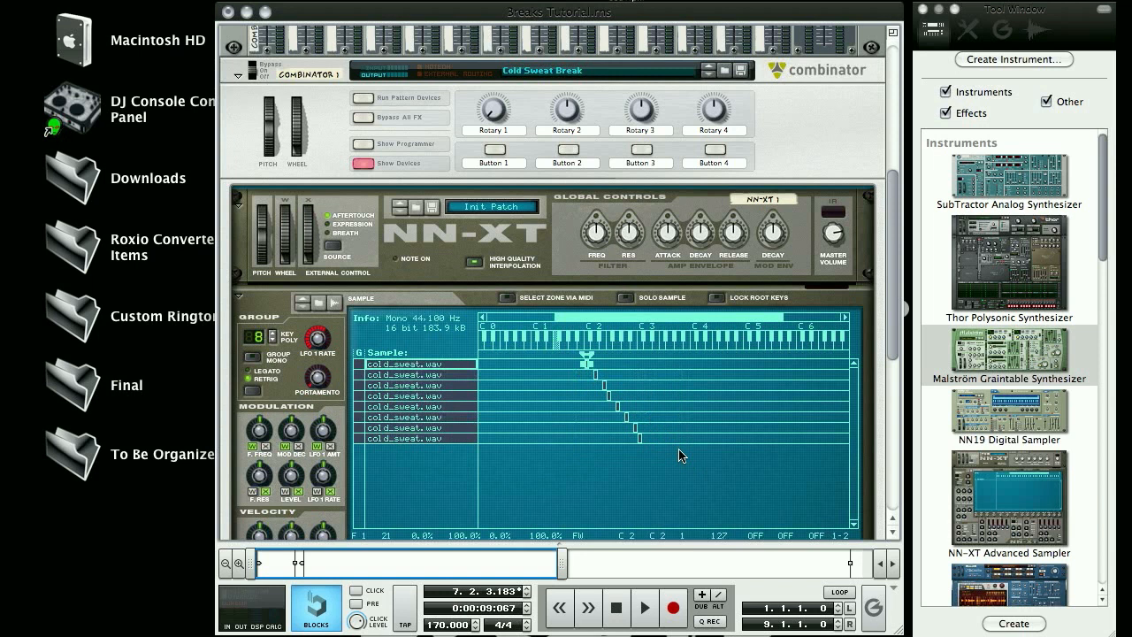
key("super+c")
key("super+v")
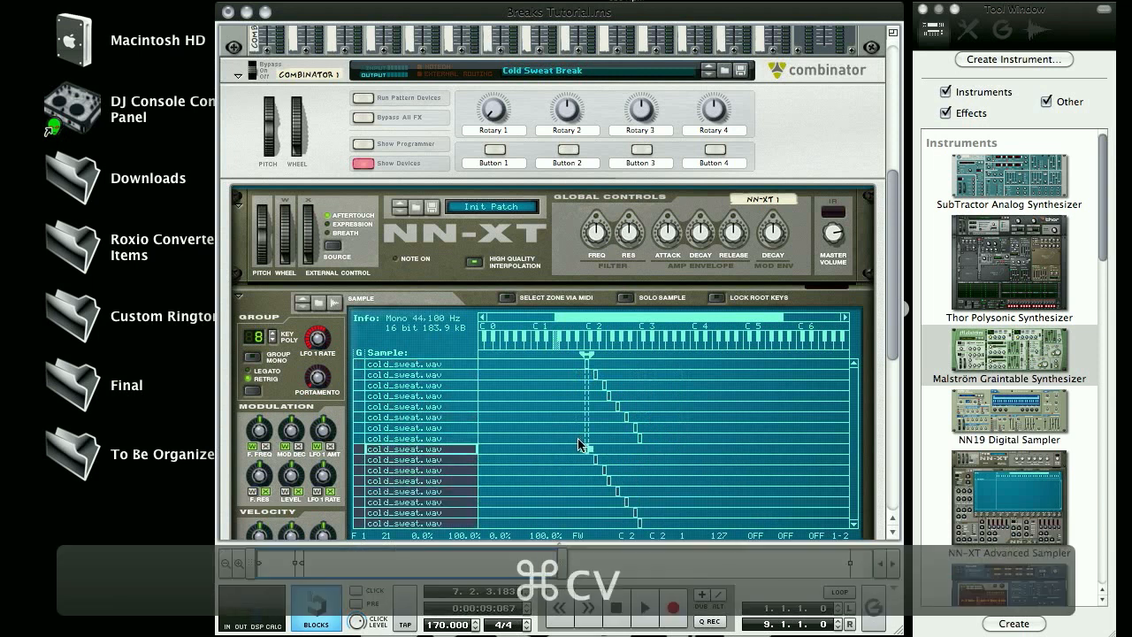
left_click_drag(585, 451, 696, 461)
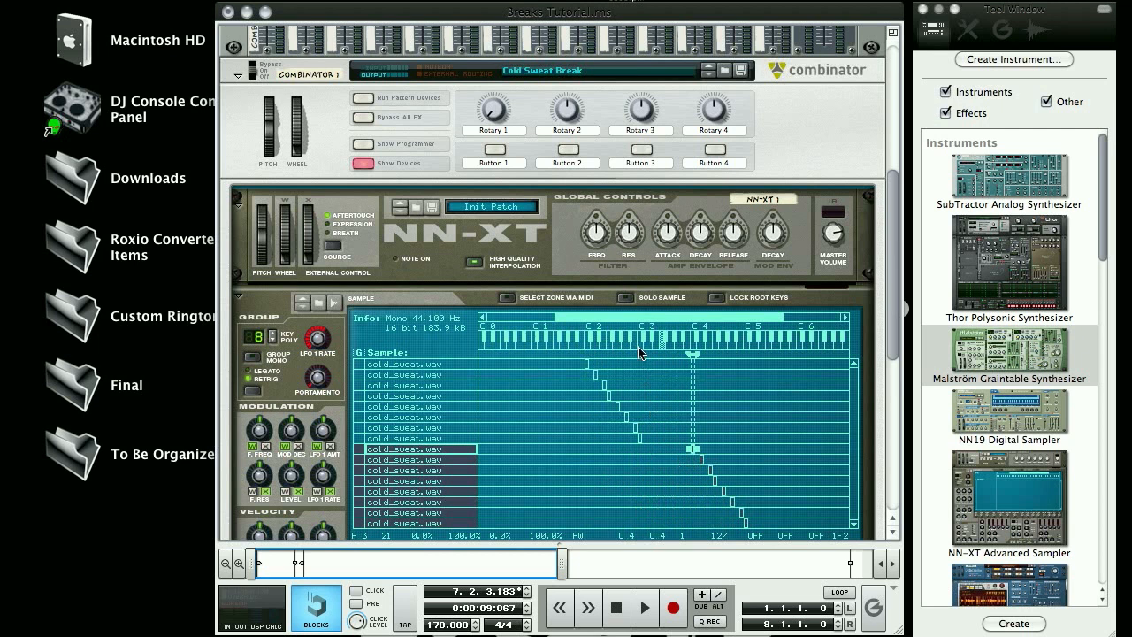
- Select the eight copied zones from C4 to C5 and set their play mode to BW
left_click(638, 438)
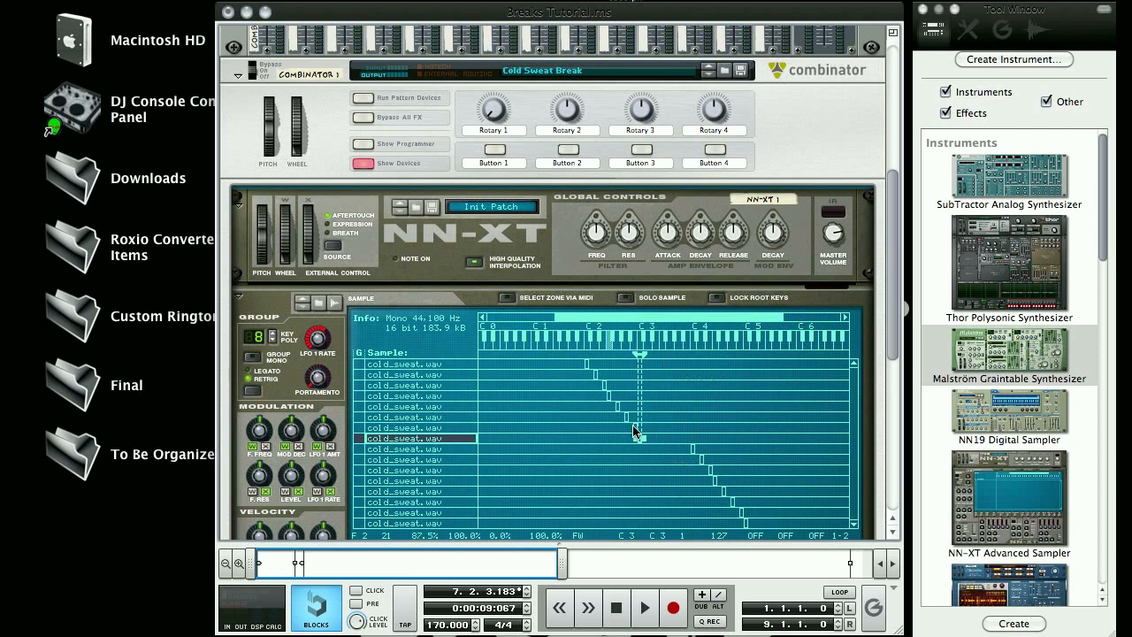
scroll(679, 421, "down", 3)
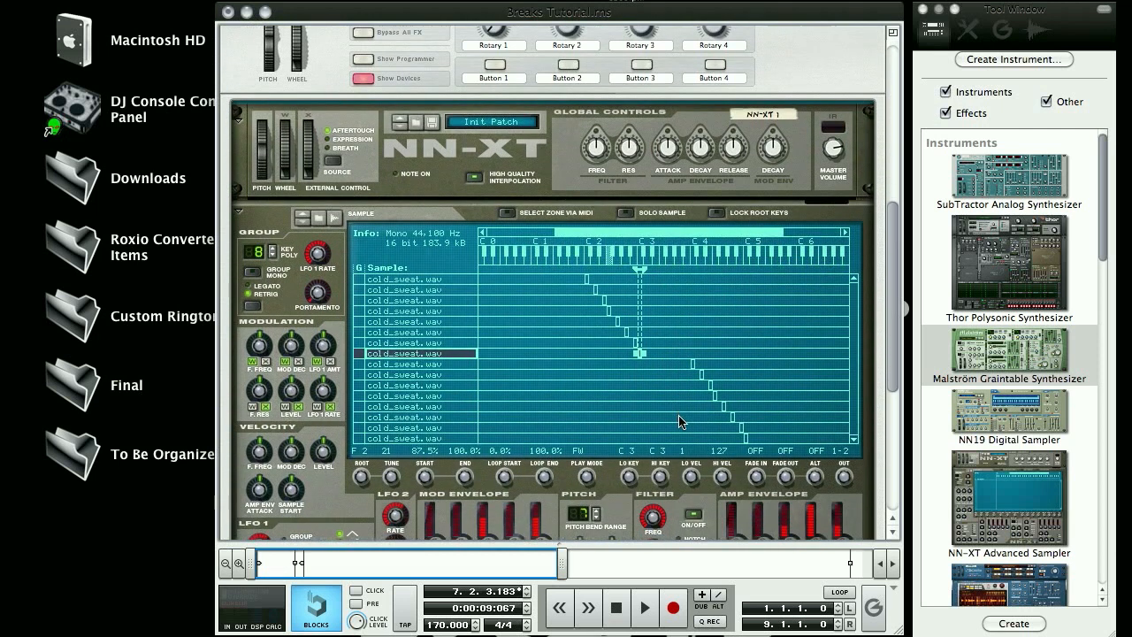
left_click(668, 388)
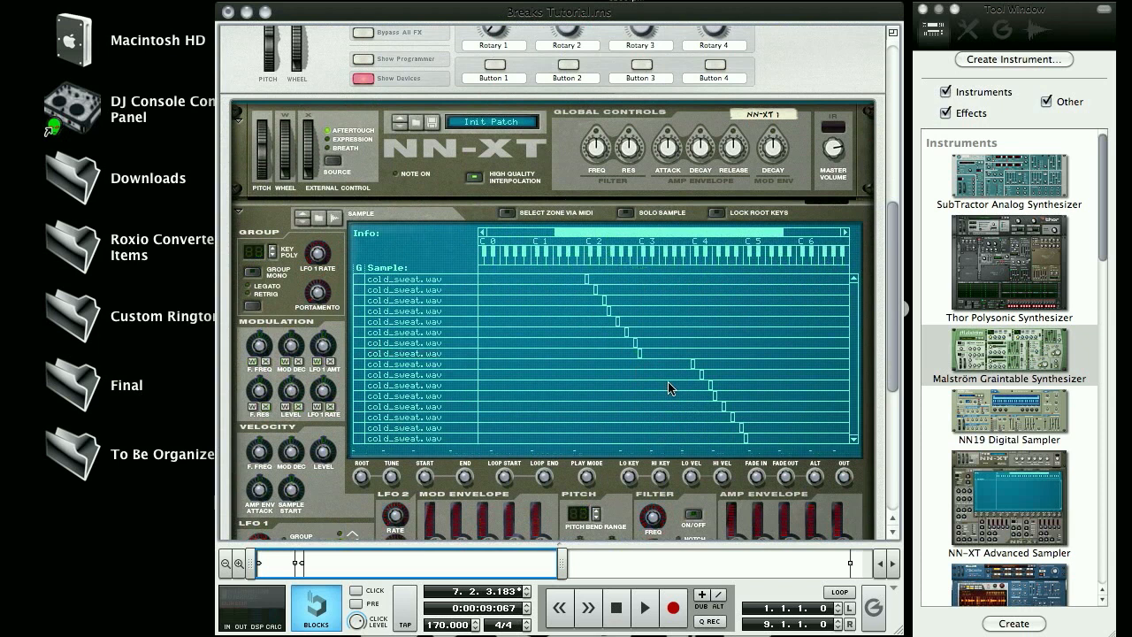
left_click(693, 365)
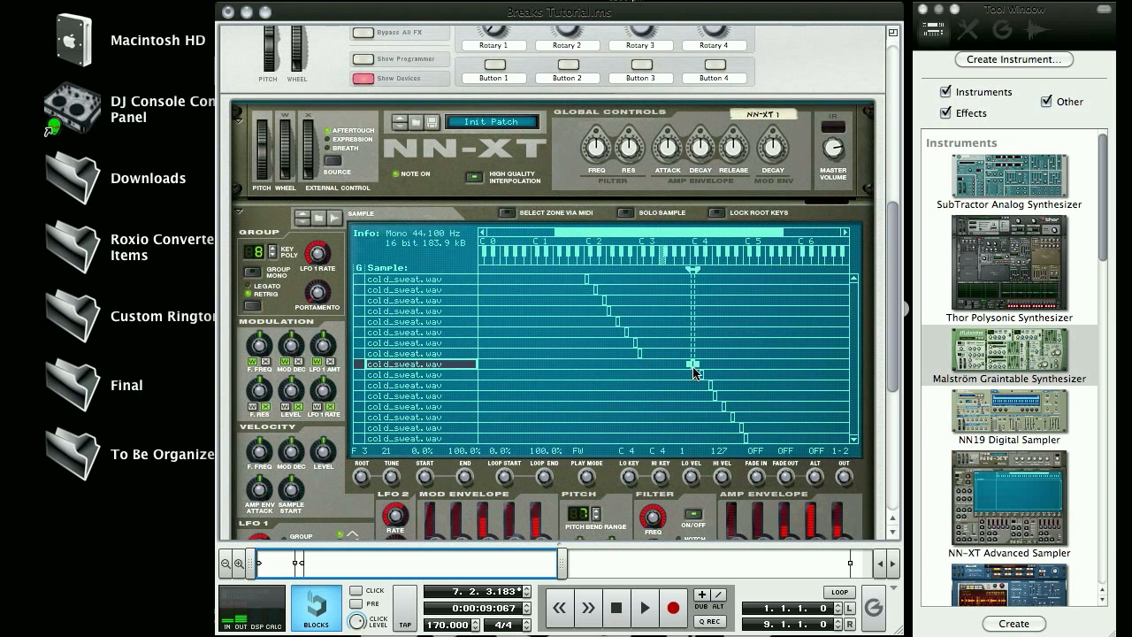
left_click_drag(680, 365, 759, 444)
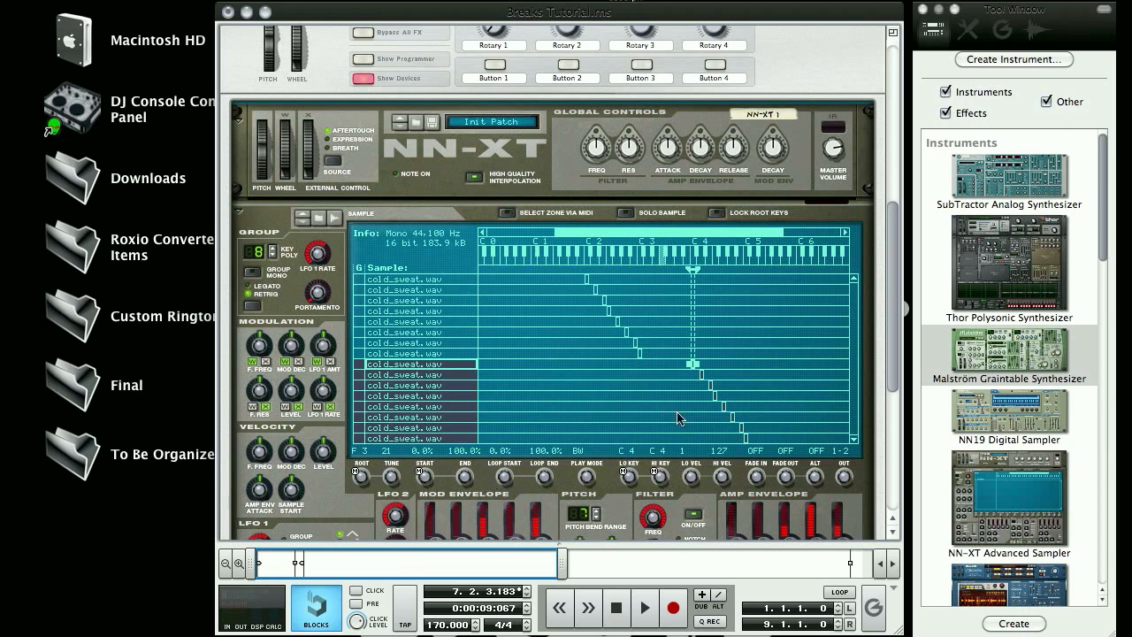
- Compare the sample start values of the first three copied zones
left_click(429, 375)
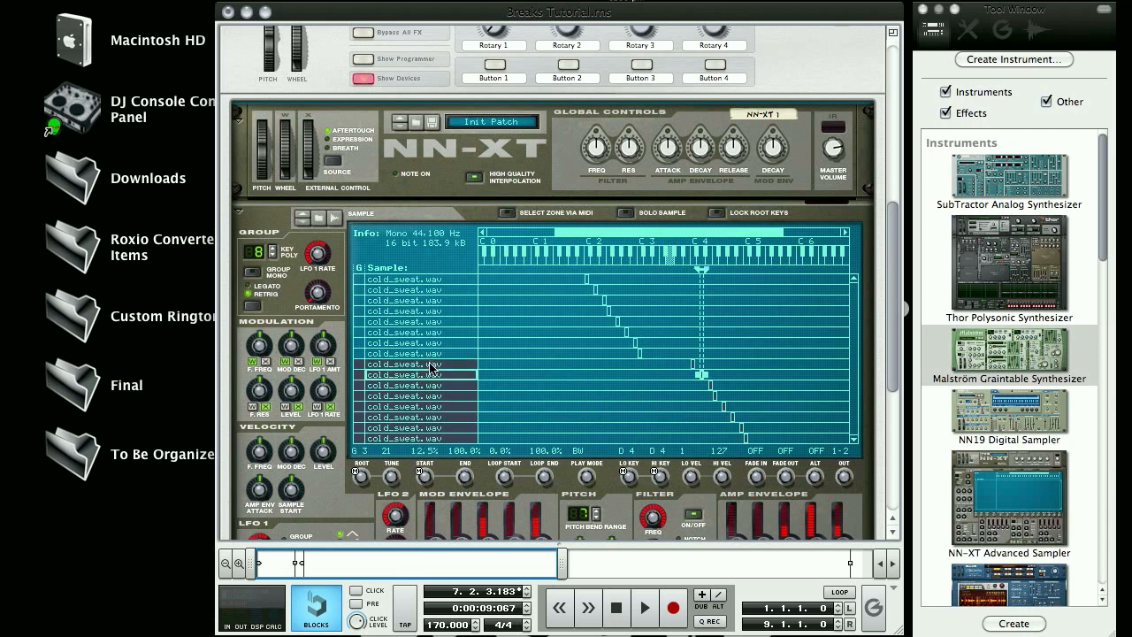
left_click(431, 385)
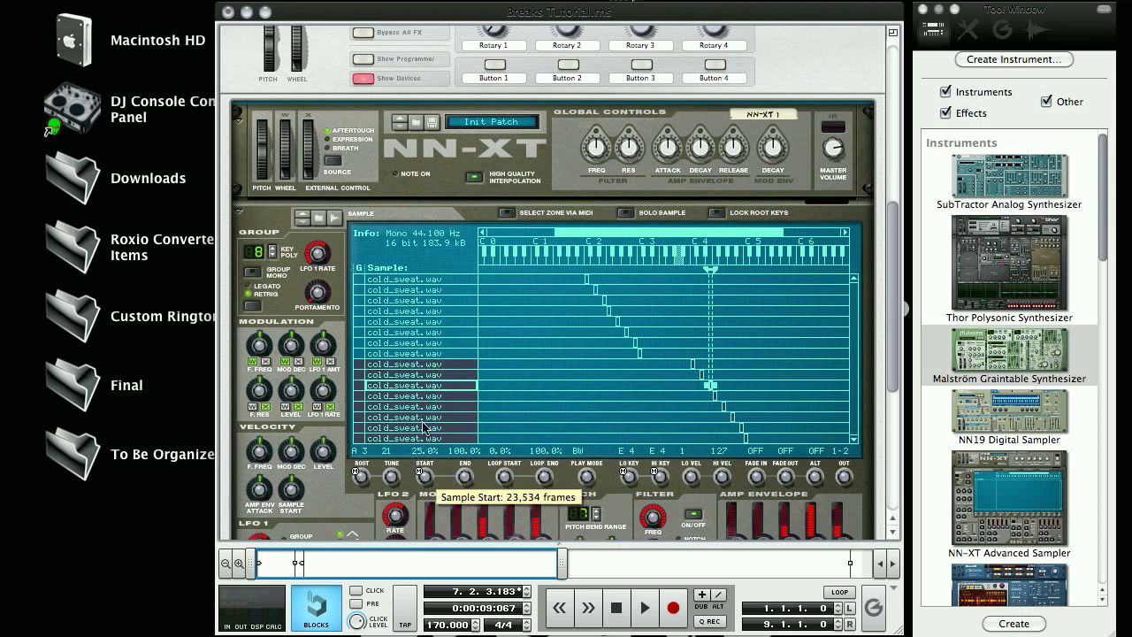
left_click(440, 364)
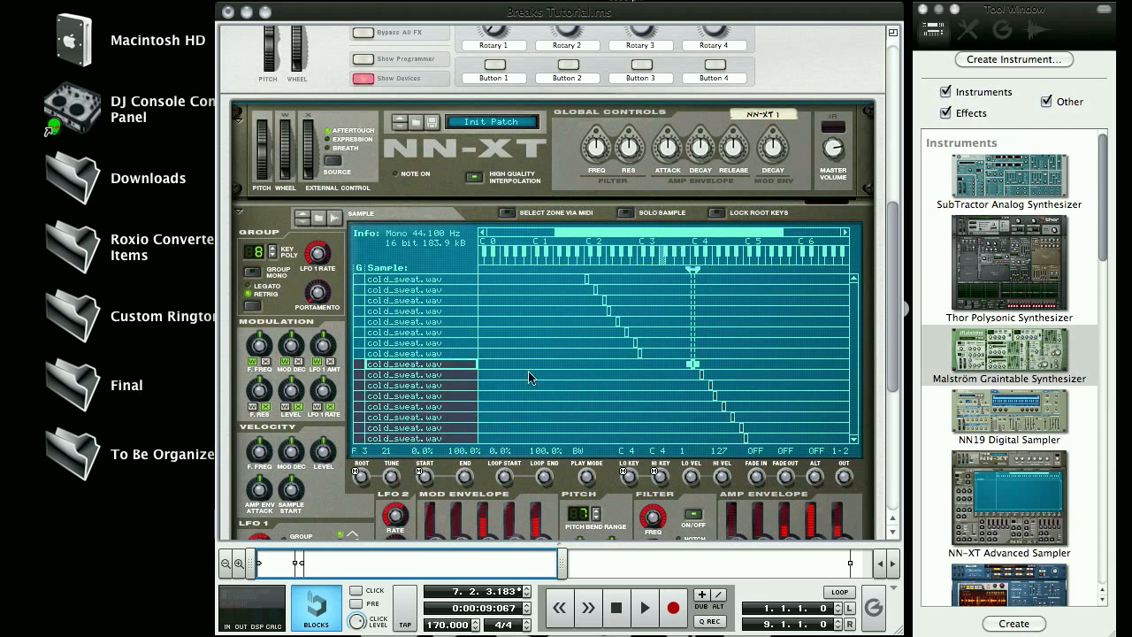
- Select only the copied zone at C4 and set its sample end to 12.5%
left_click(697, 387)
left_click(692, 363)
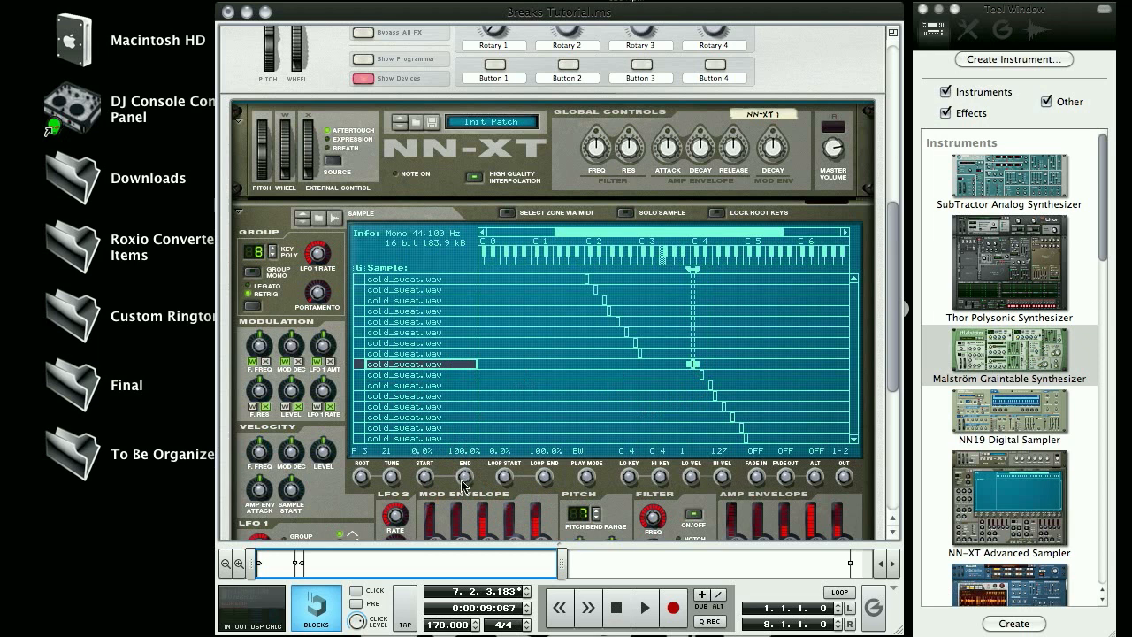
mouse_move(467, 483)
left_click_drag(466, 483, 473, 529)
left_click_drag(485, 584, 490, 632)
left_click_drag(468, 482, 466, 493)
mouse_move(467, 480)
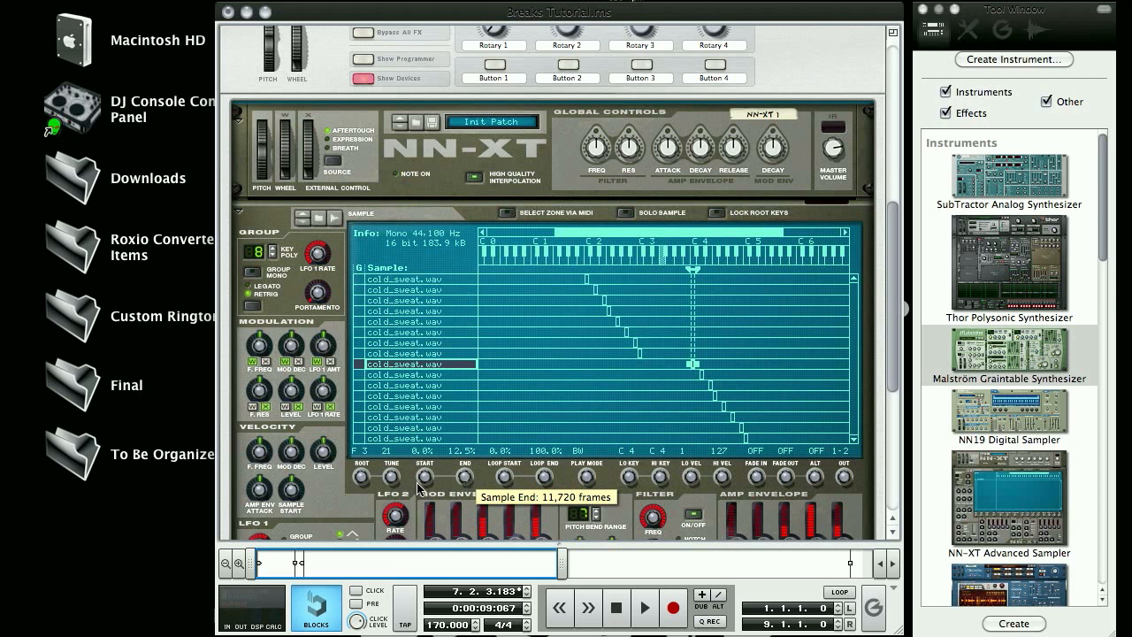
- Lower the sample ends of the D4 and E4 zones, matching each to the start of the following slice
left_click(475, 375)
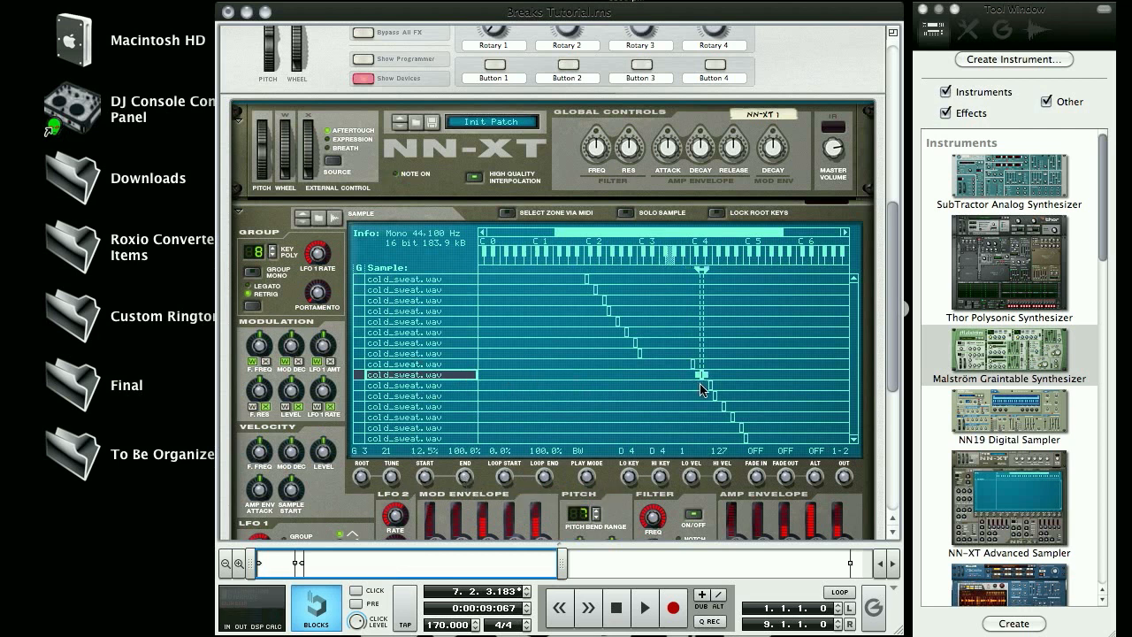
left_click_drag(466, 482, 489, 636)
left_click_drag(464, 478, 456, 380)
left_click(707, 386)
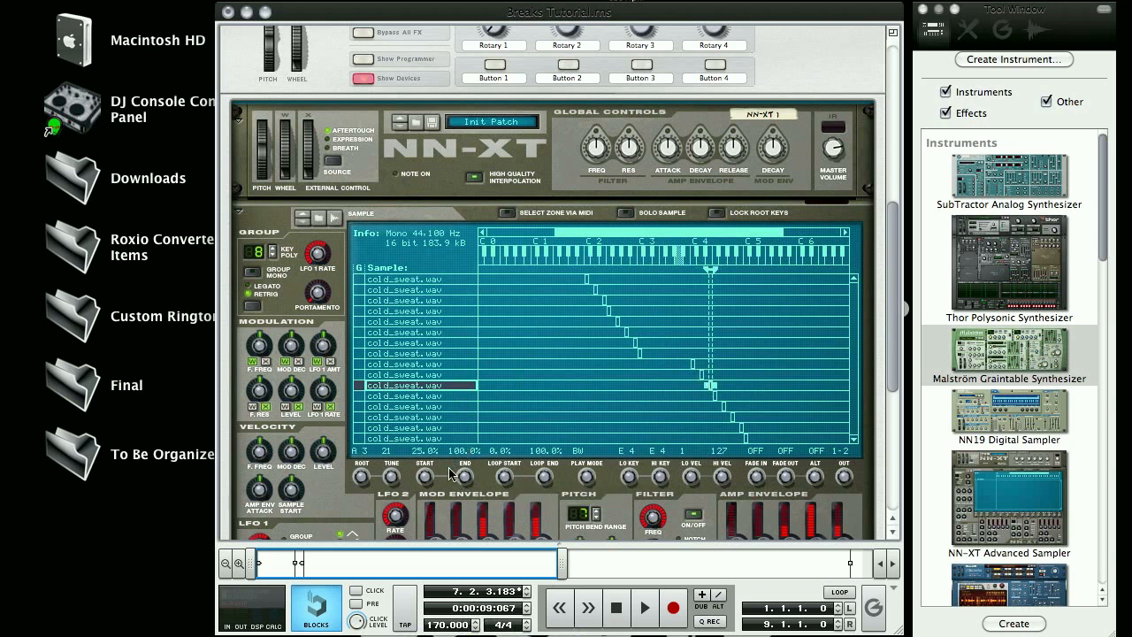
left_click_drag(464, 481, 474, 612)
left_click_drag(466, 482, 469, 543)
- Lower the sample end of the F4 zone to the start point of the G4 slice
left_click(715, 397)
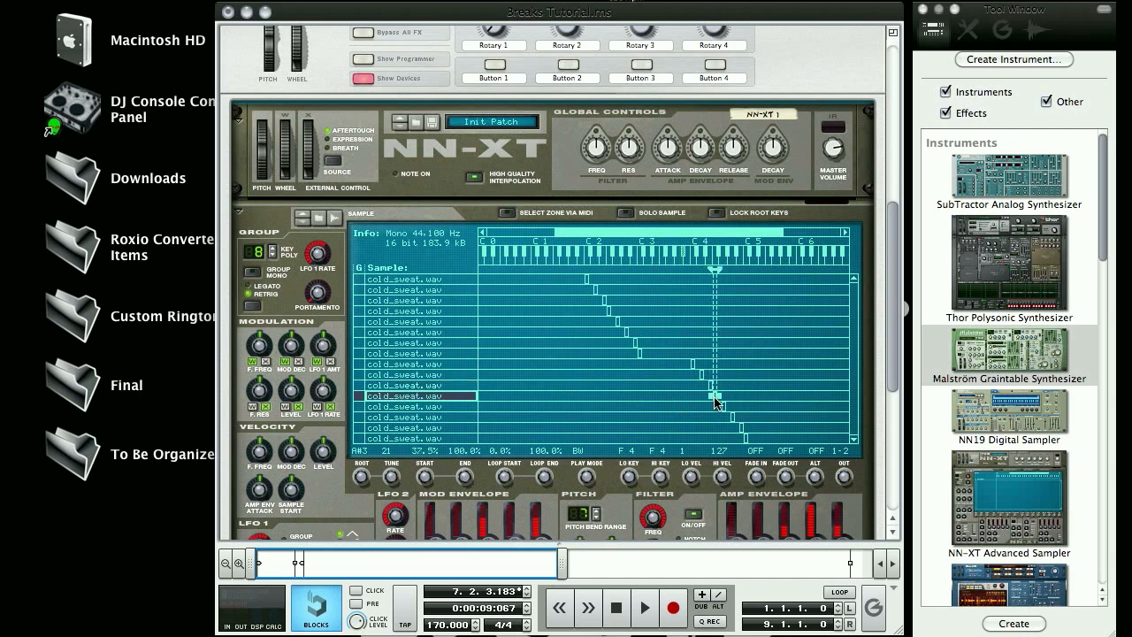
mouse_move(464, 479)
left_click_drag(464, 479, 468, 589)
- Set the sample end of the G4 zone to 62.5%
left_click(722, 408)
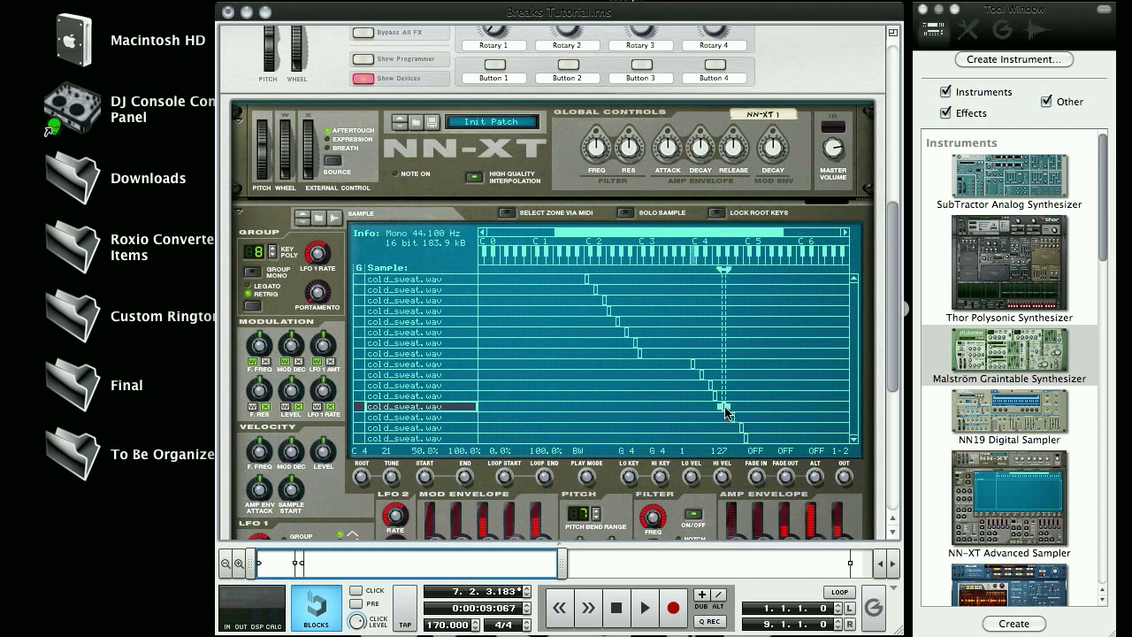
mouse_move(464, 496)
left_click_drag(465, 496, 477, 561)
mouse_move(466, 477)
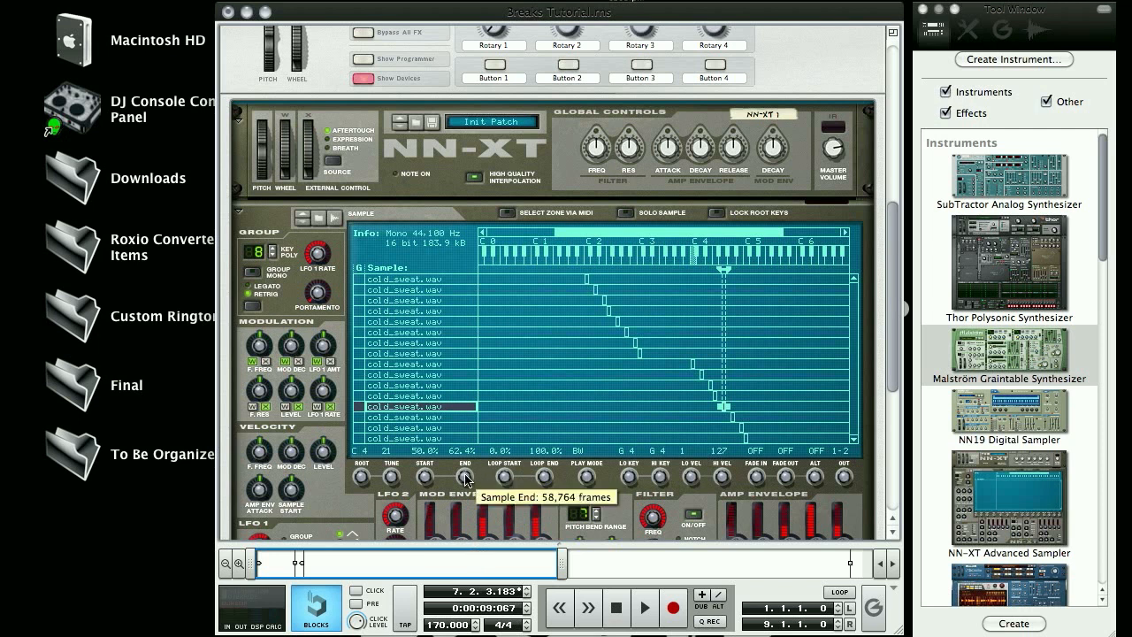
left_click_drag(466, 470, 466, 469)
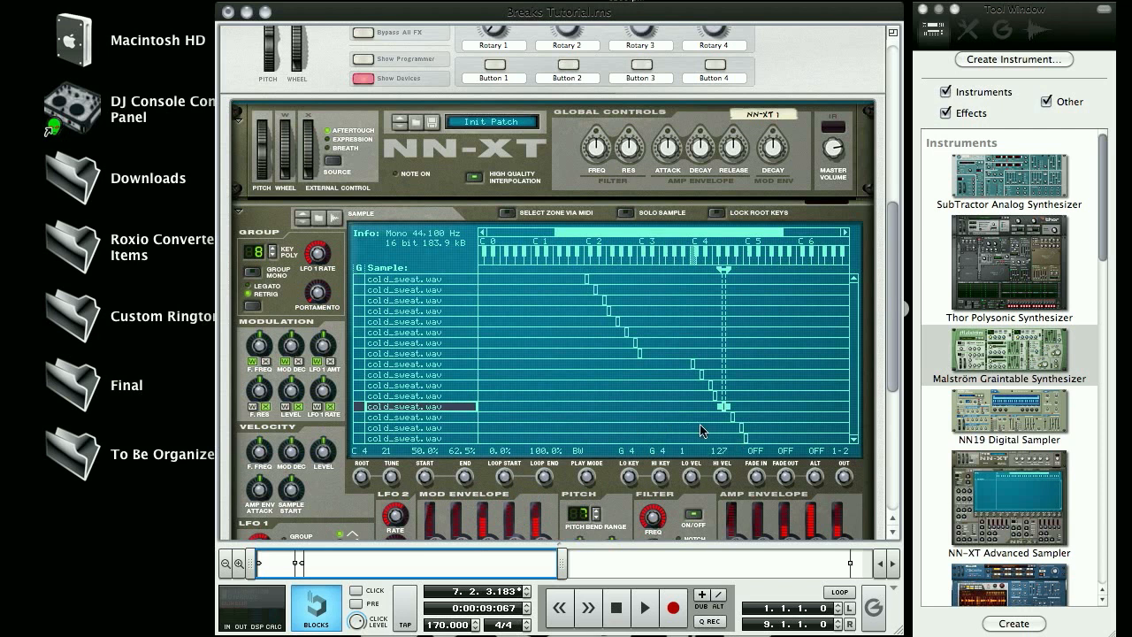
- Set the A4 zone's sample end to 75.0% and lower the B4 zone's sample end to where the last slice starts
left_click(731, 418)
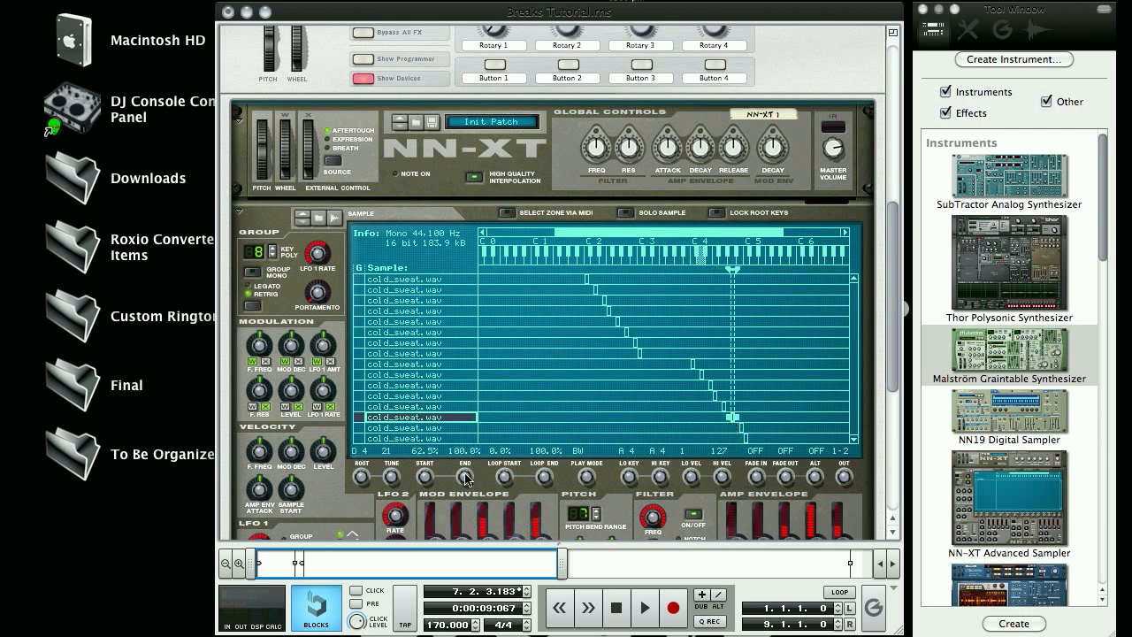
mouse_move(467, 478)
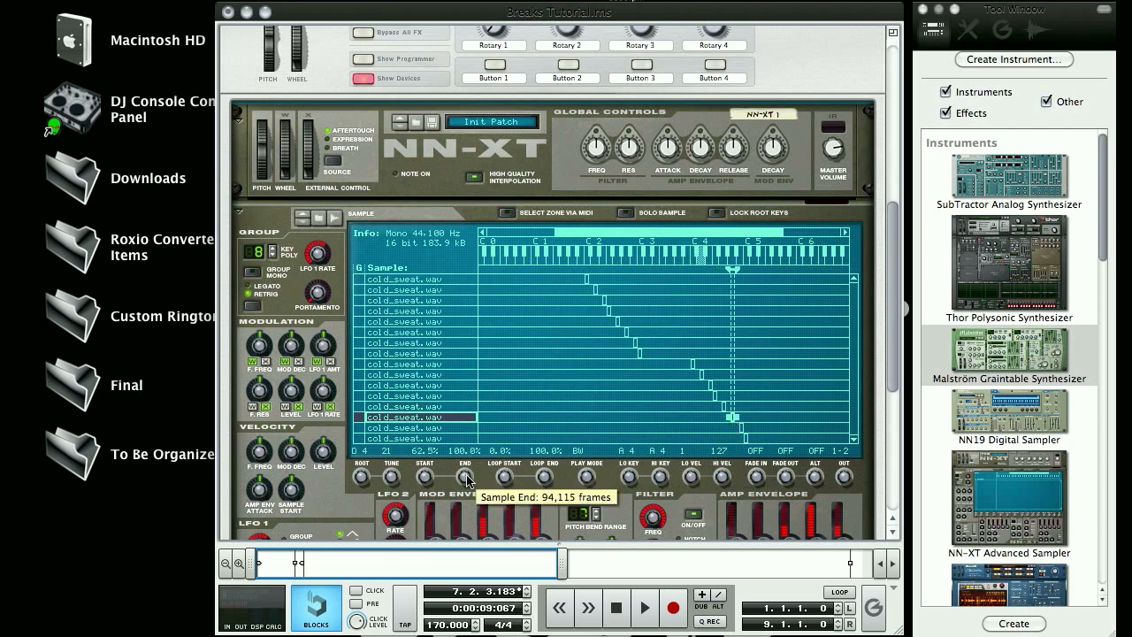
left_click_drag(468, 478, 472, 533)
mouse_move(467, 478)
left_click_drag(467, 478, 452, 375)
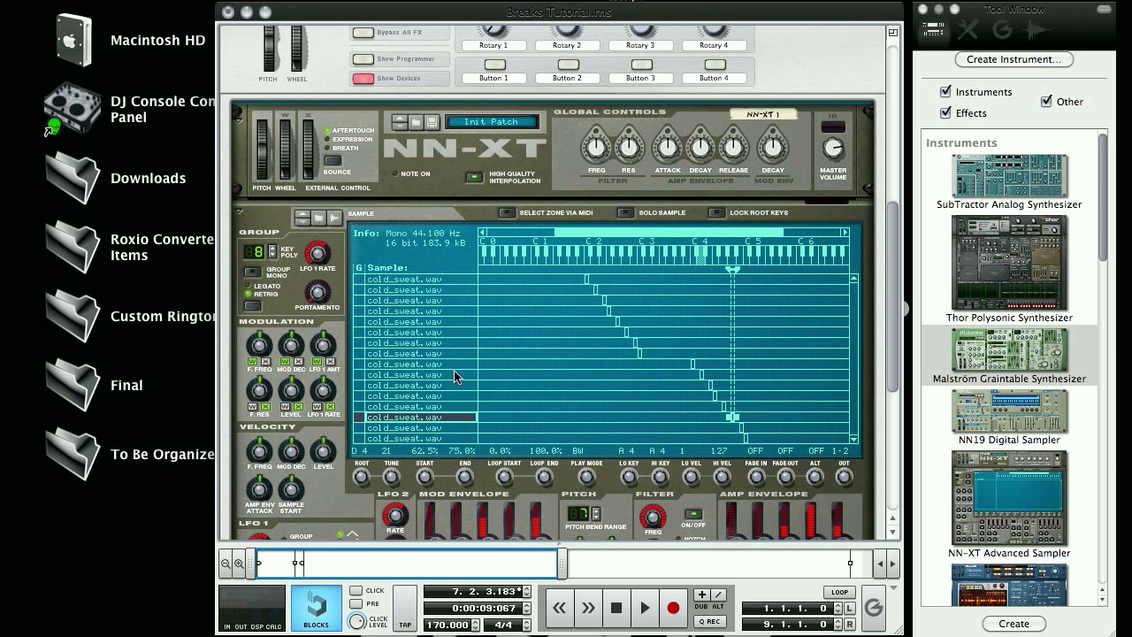
left_click(741, 428)
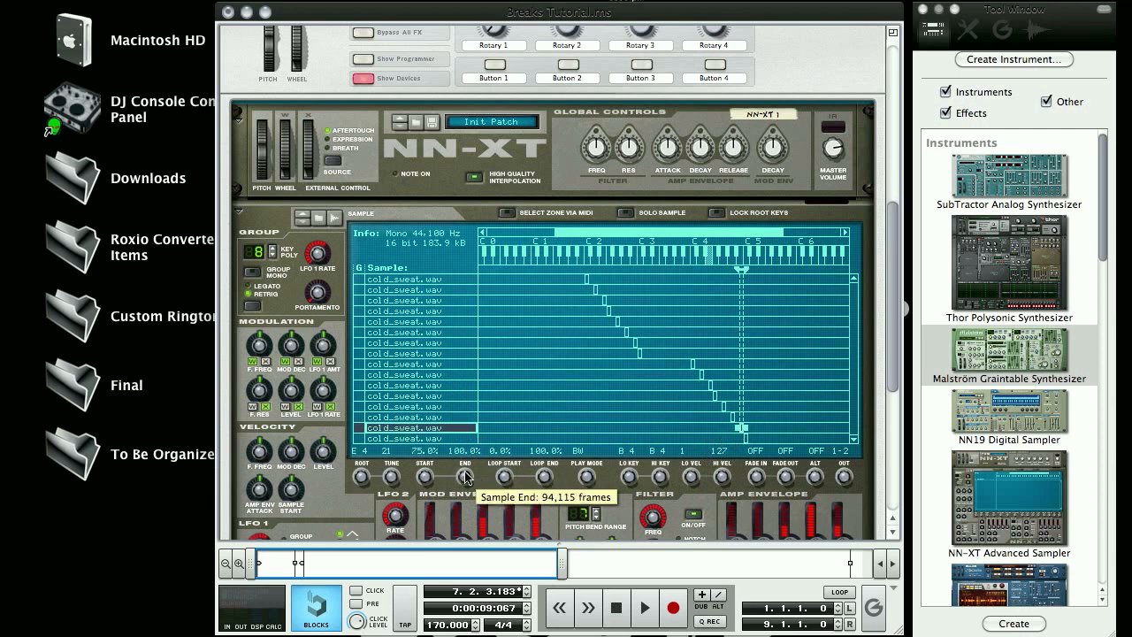
left_click_drag(466, 478, 459, 431)
- Select all eight copied zones from C4 to C5 and reset their sample start to 0.0%
left_click(746, 438)
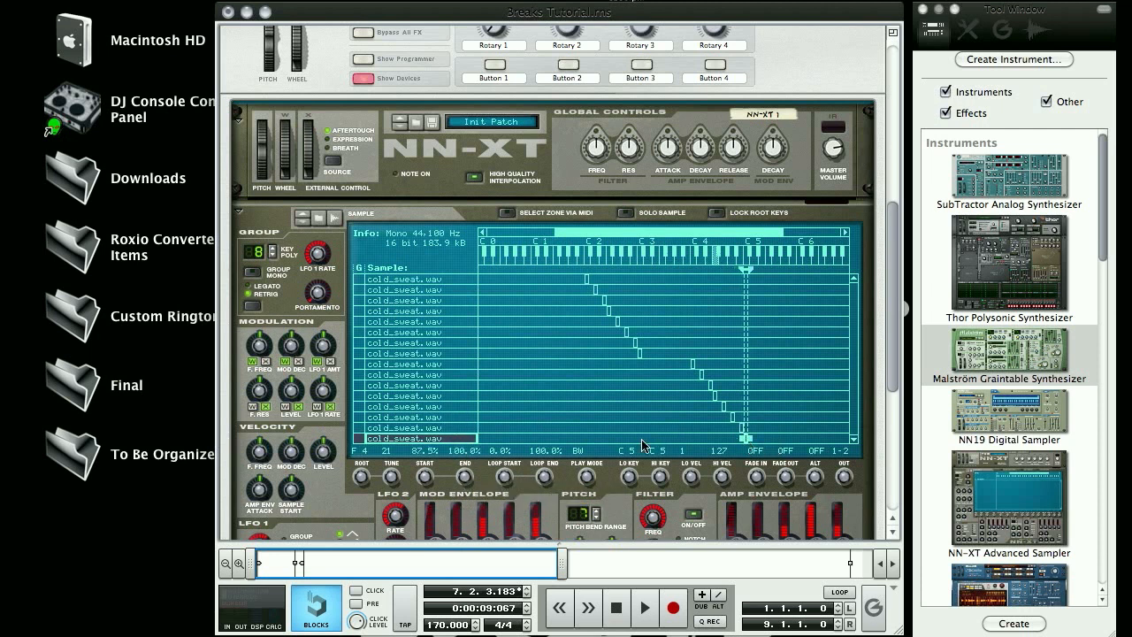
mouse_move(465, 479)
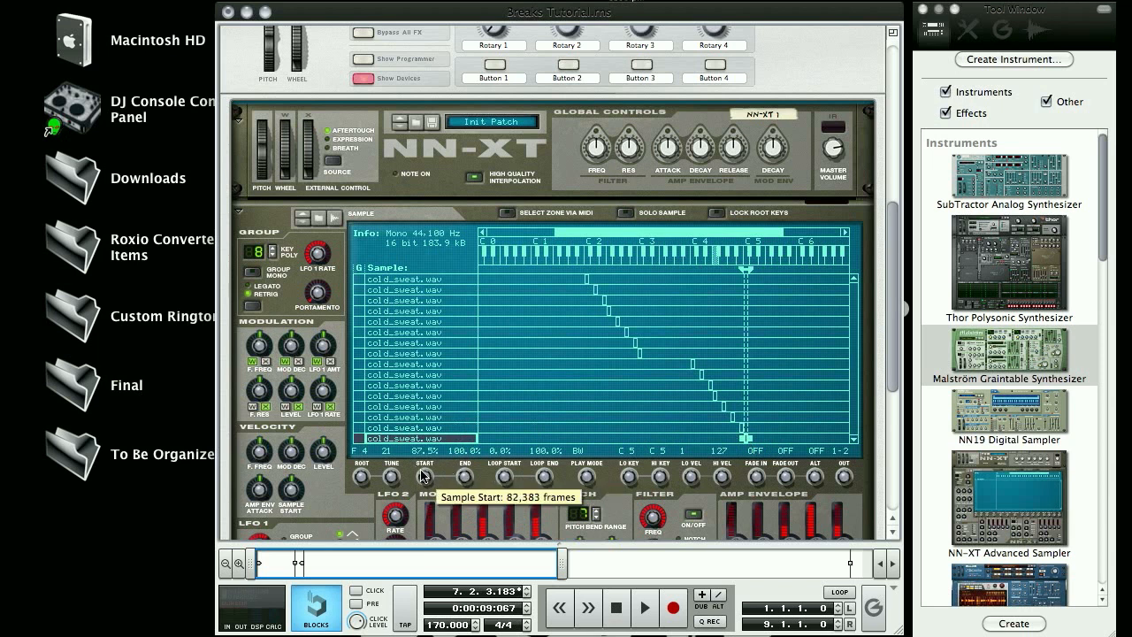
left_click_drag(680, 360, 766, 444)
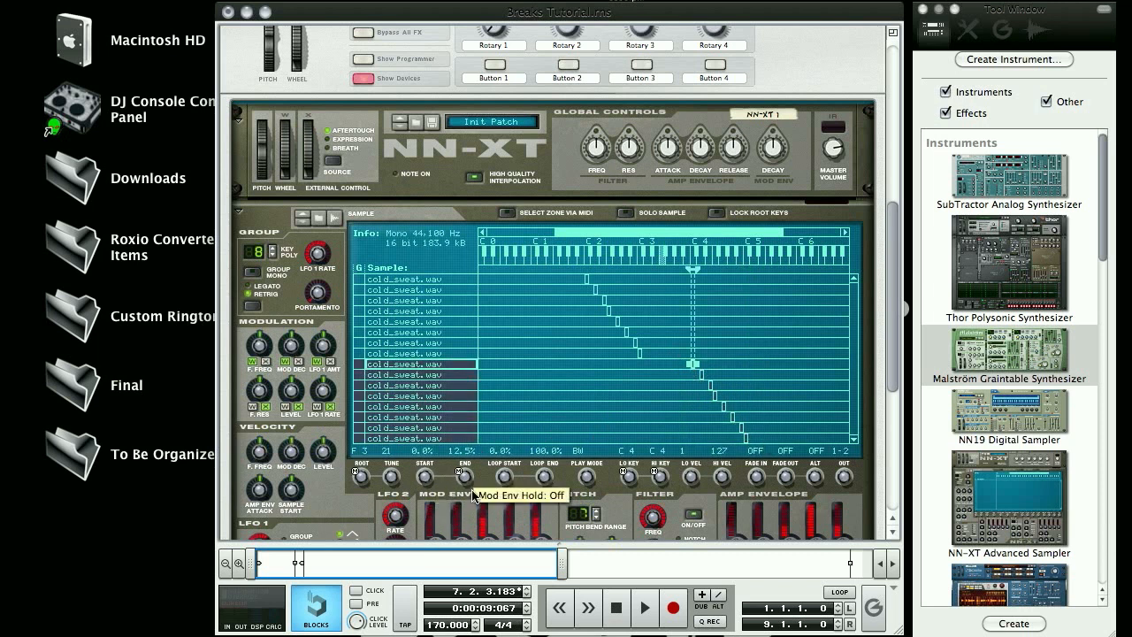
left_click(571, 417)
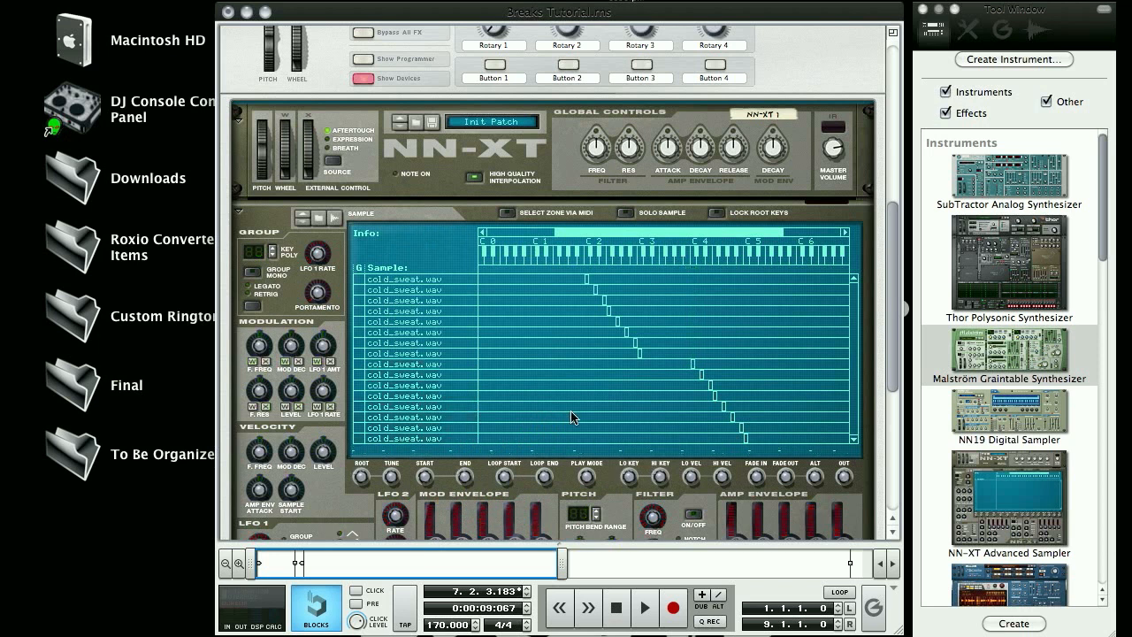
- Select the copied zone at G4 and fine-tune its sample end to 62.3%
left_click(692, 365)
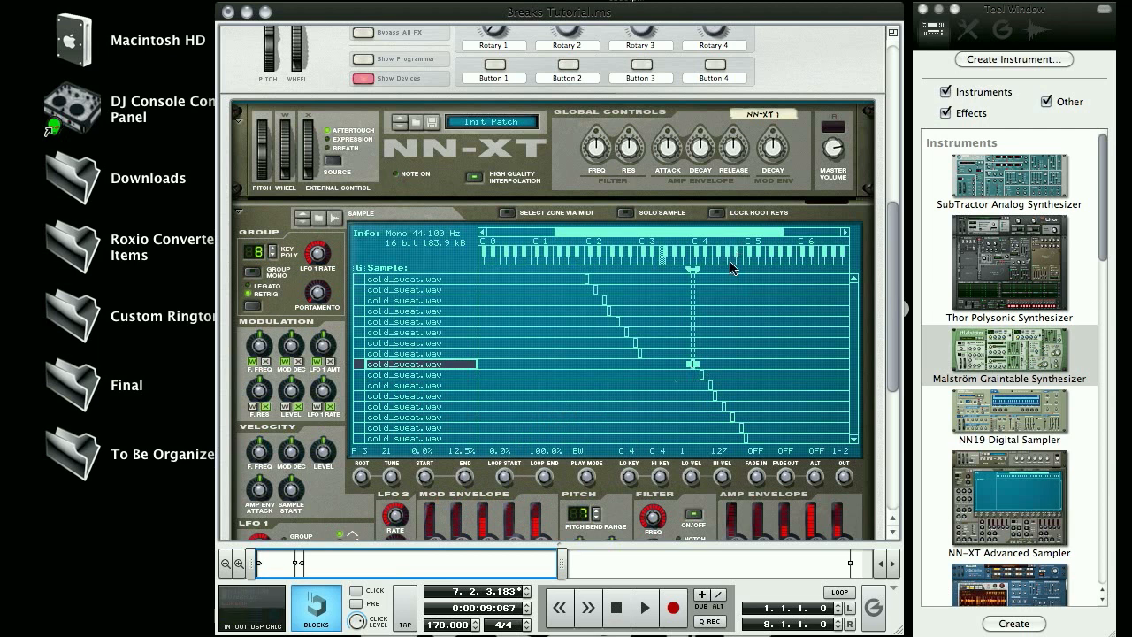
left_click(720, 404)
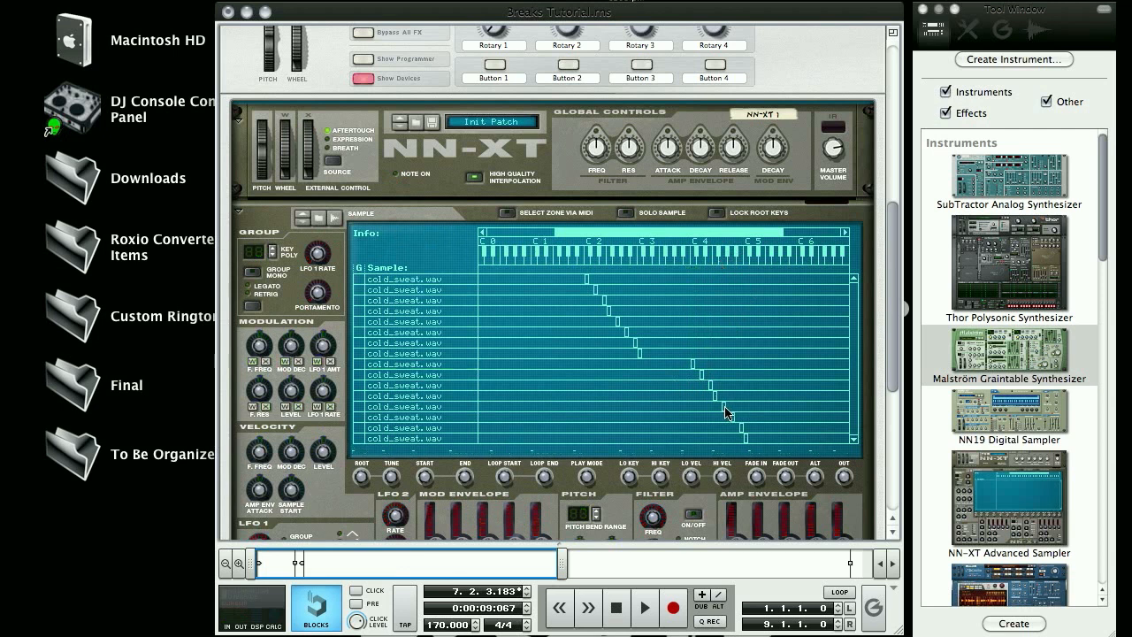
left_click(725, 412)
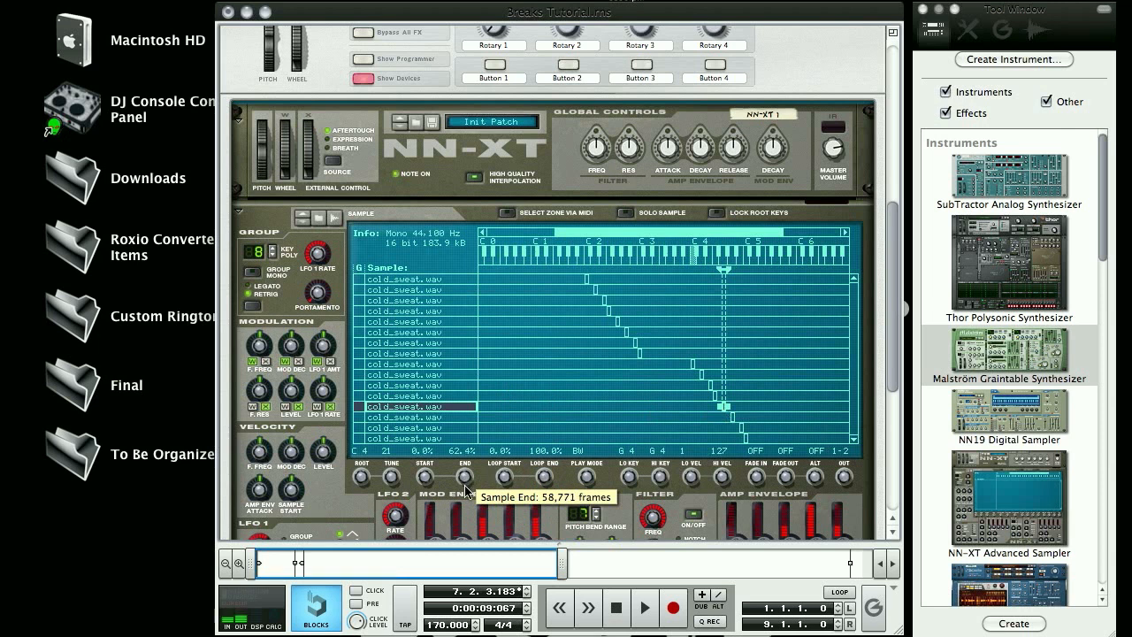
left_click_drag(467, 489, 472, 614)
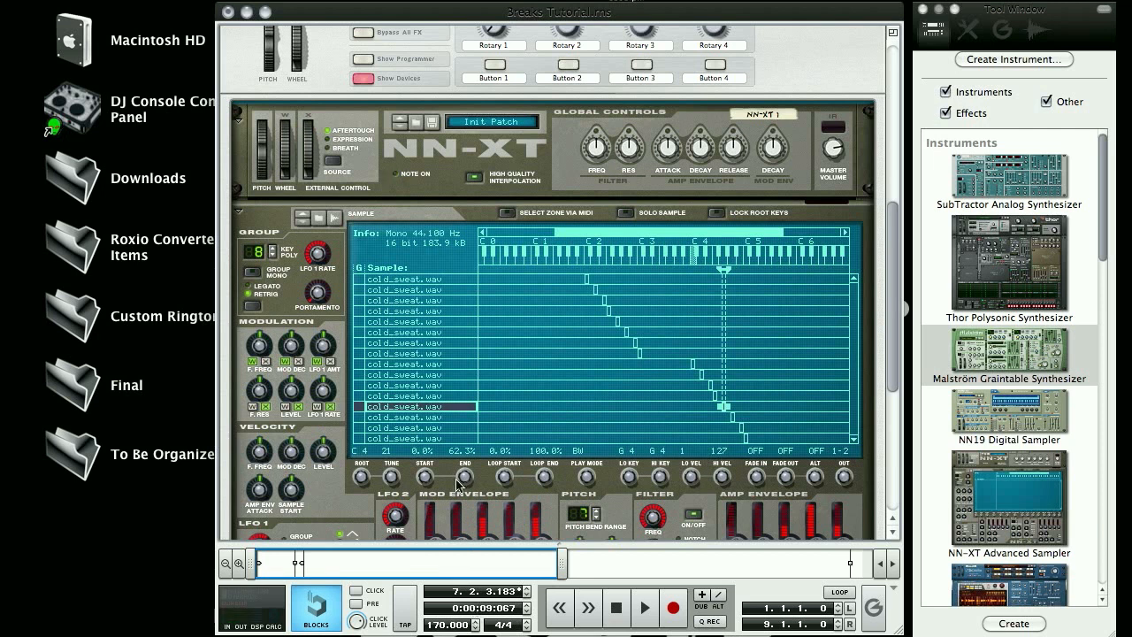
- Lower the sample end of the copied zone at G4 further
left_click_drag(466, 480, 472, 633)
mouse_move(466, 481)
left_click_drag(466, 480, 464, 550)
left_click_drag(464, 619, 465, 635)
- Copy the eight forward slice zones from C2 to C3, paste them at the end of the zone list, and clear the selection
left_click_drag(578, 279, 657, 360)
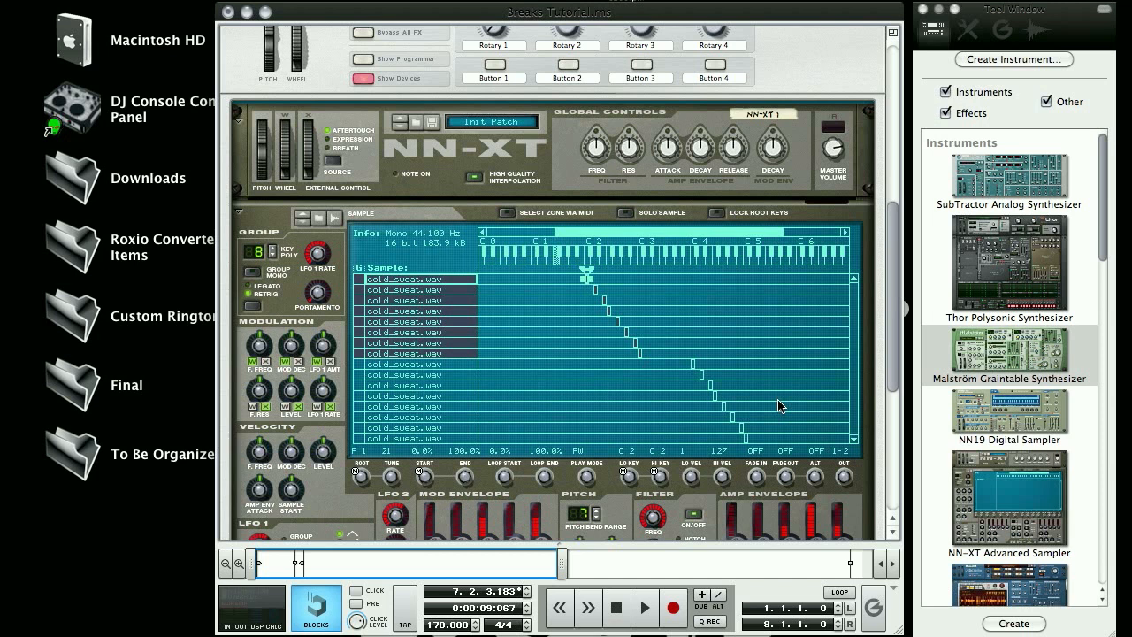
key("super+c")
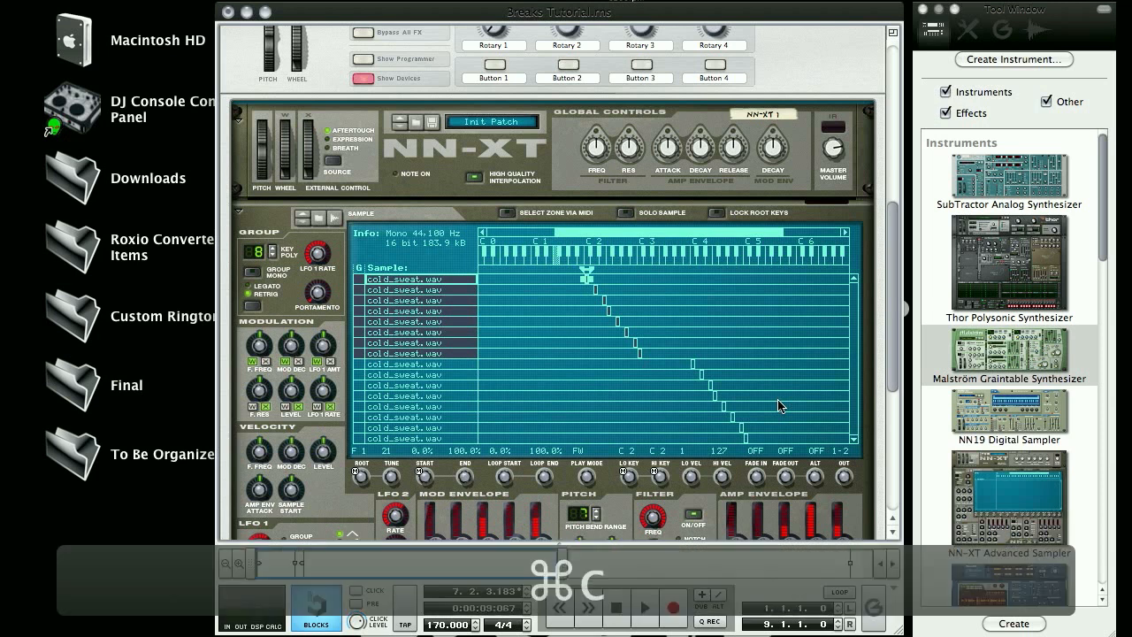
key("super+v")
scroll(682, 402, "down", 3)
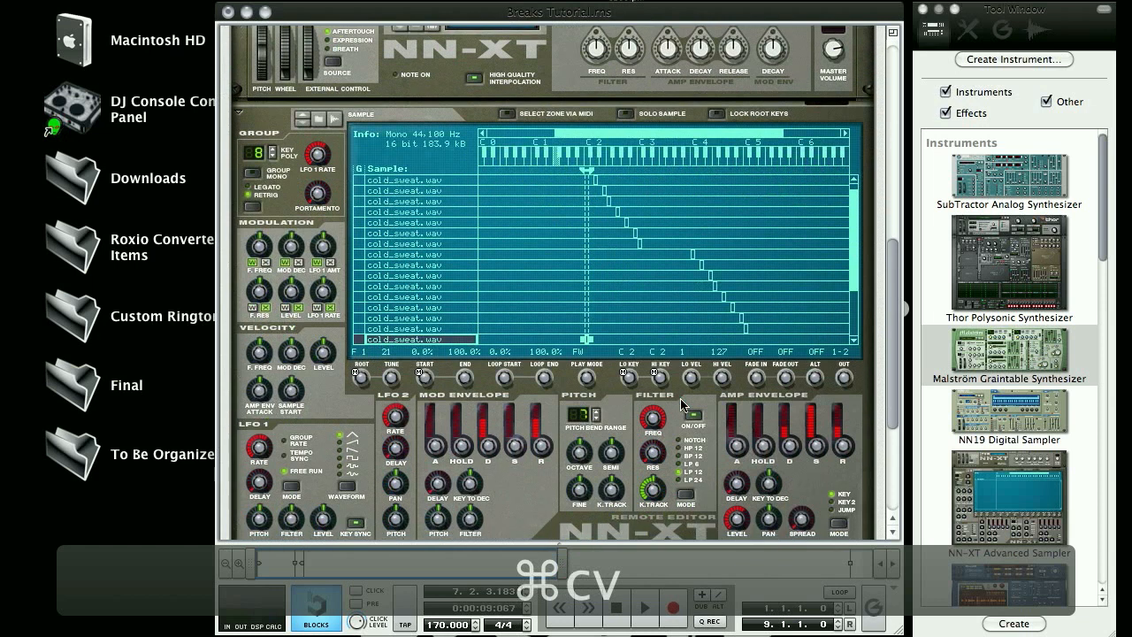
left_click_drag(855, 243, 861, 322)
left_click(573, 281)
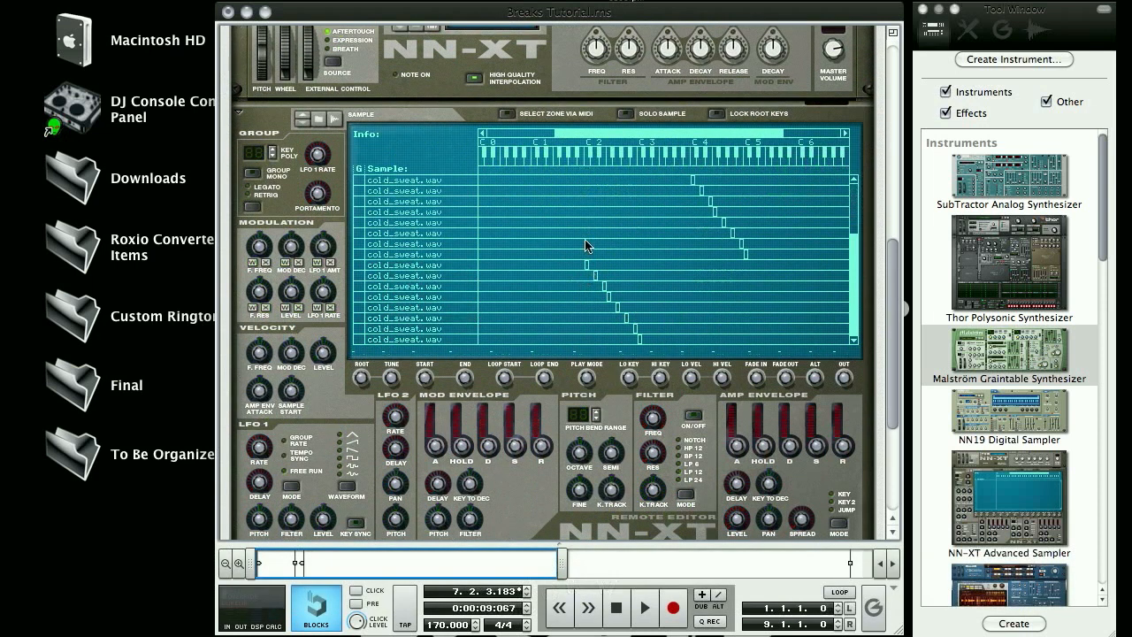
- Move the first pasted zone to C#2 and the second pasted zone to D#2
left_click(587, 266)
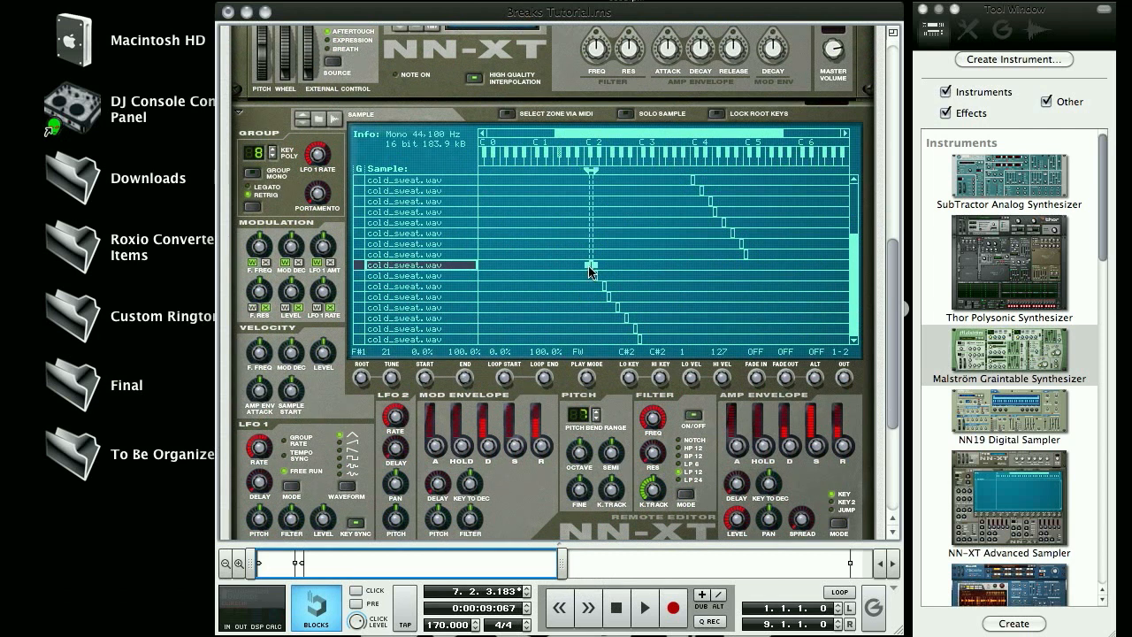
left_click_drag(589, 266, 592, 267)
left_click(598, 276)
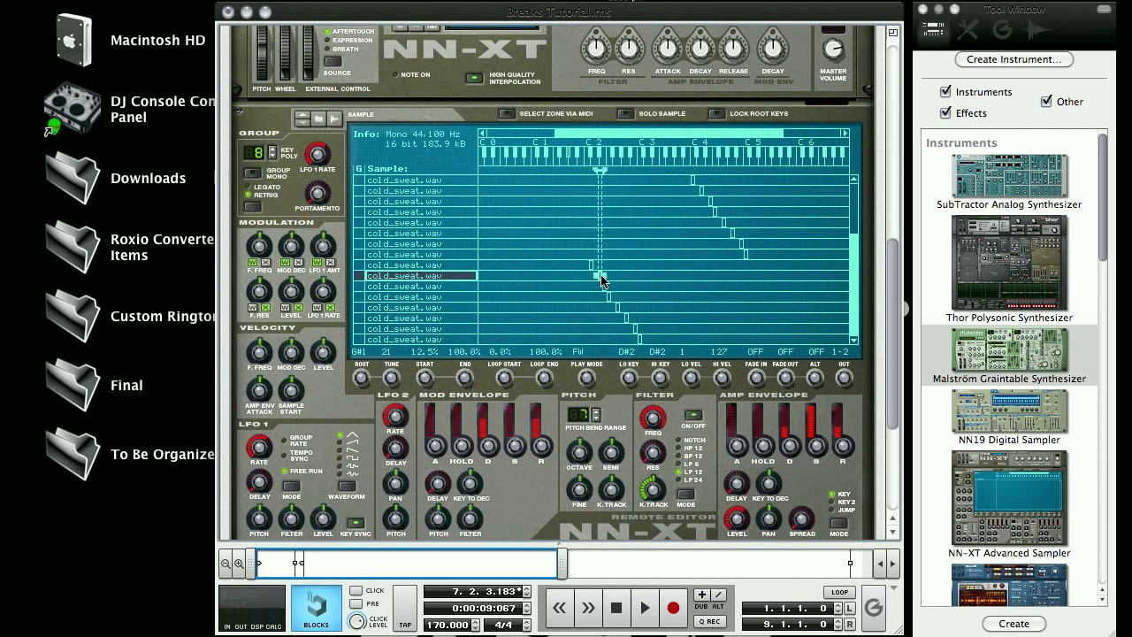
- Move the pasted zone starting at 25.0% to D#2 and delete the pasted 12.5% zone from that key
left_click(603, 287)
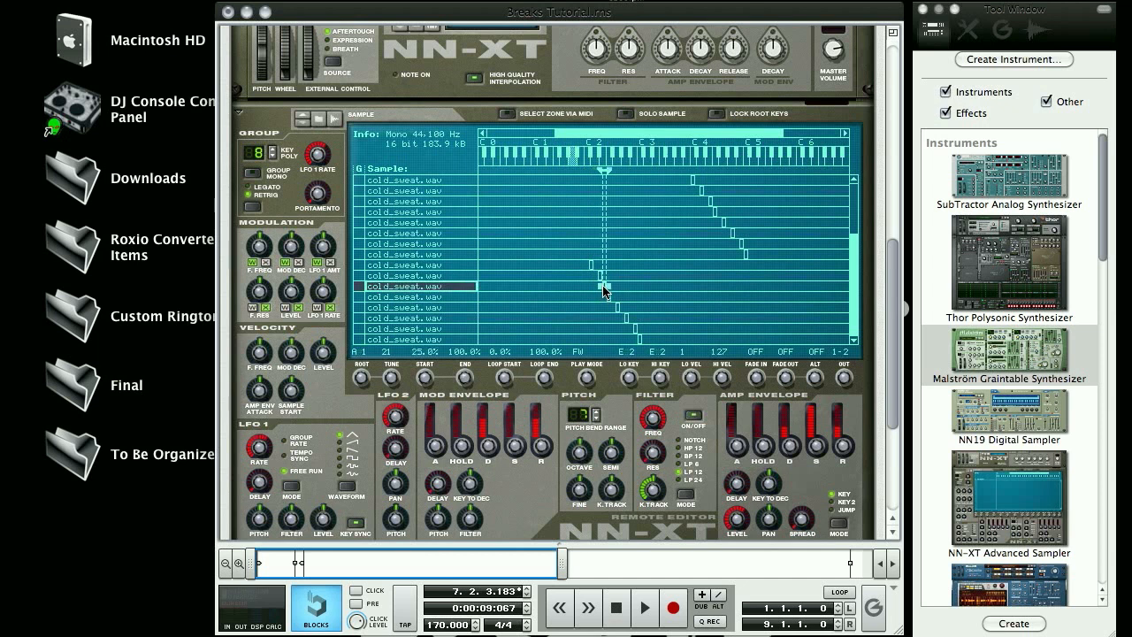
mouse_move(602, 286)
left_mouse_down()
mouse_move(624, 302)
mouse_move(608, 305)
left_mouse_up()
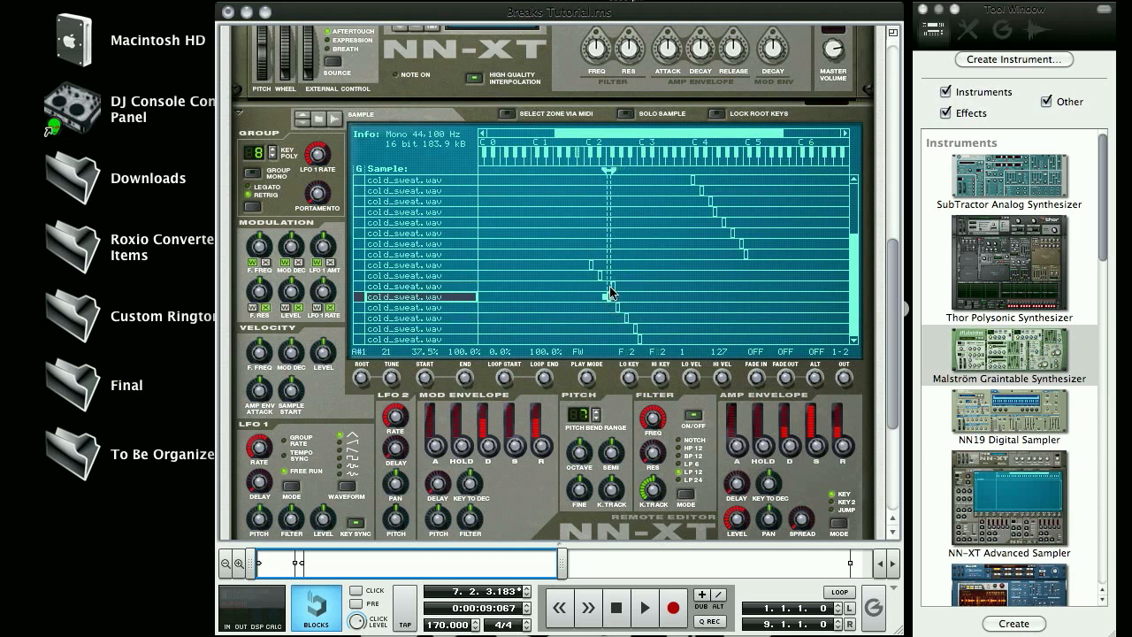
left_click(610, 292)
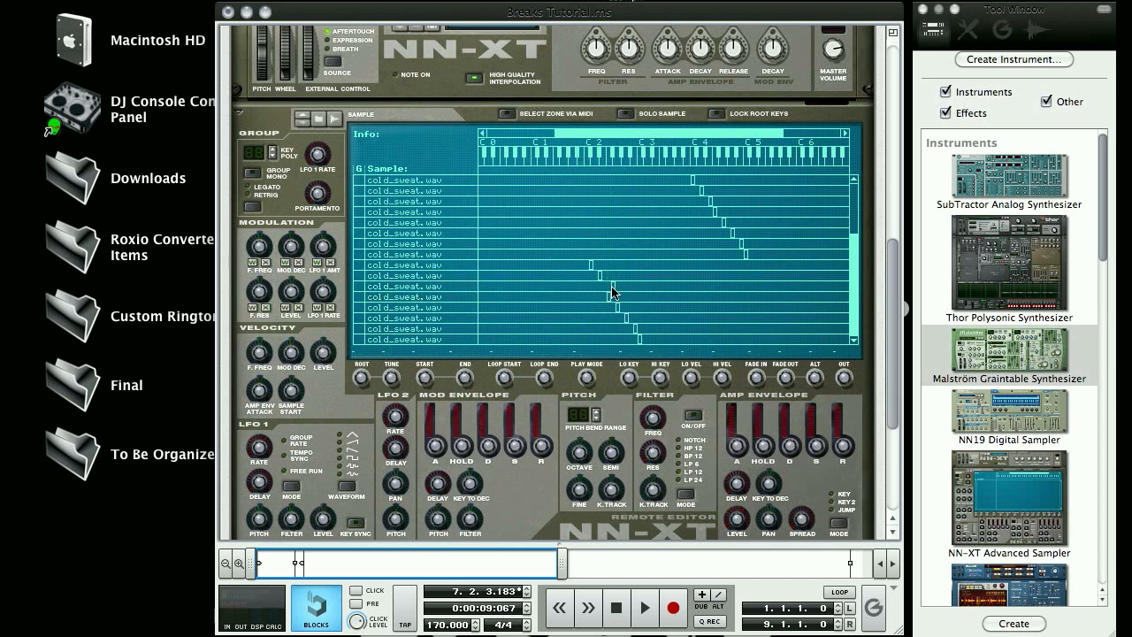
left_click(612, 287)
left_click_drag(612, 292, 595, 287)
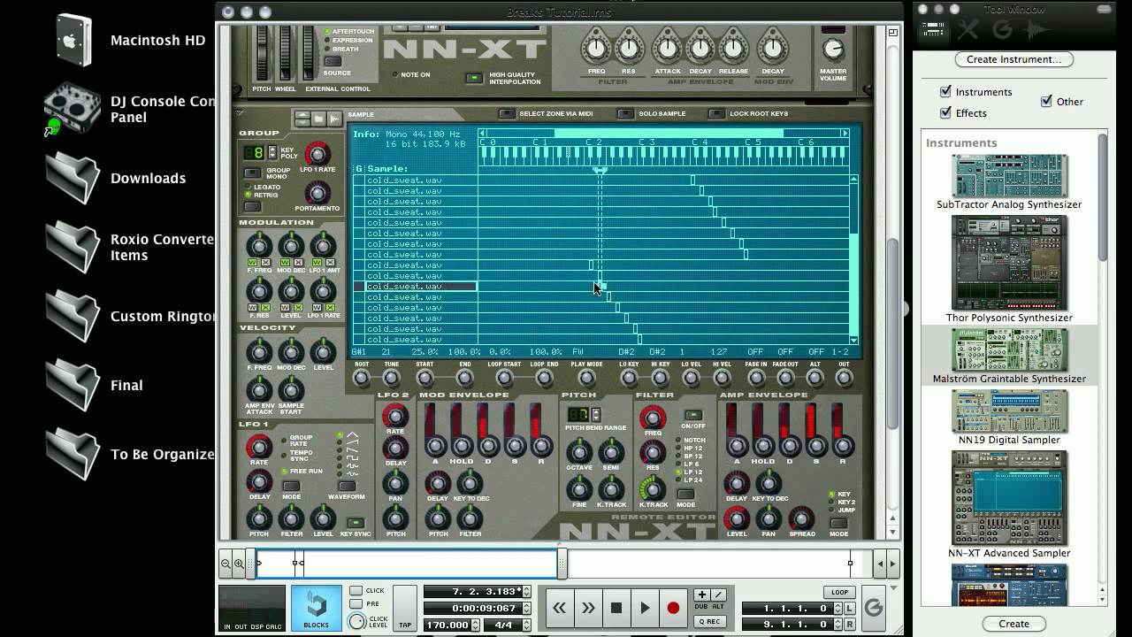
left_click(599, 276)
key("Delete")
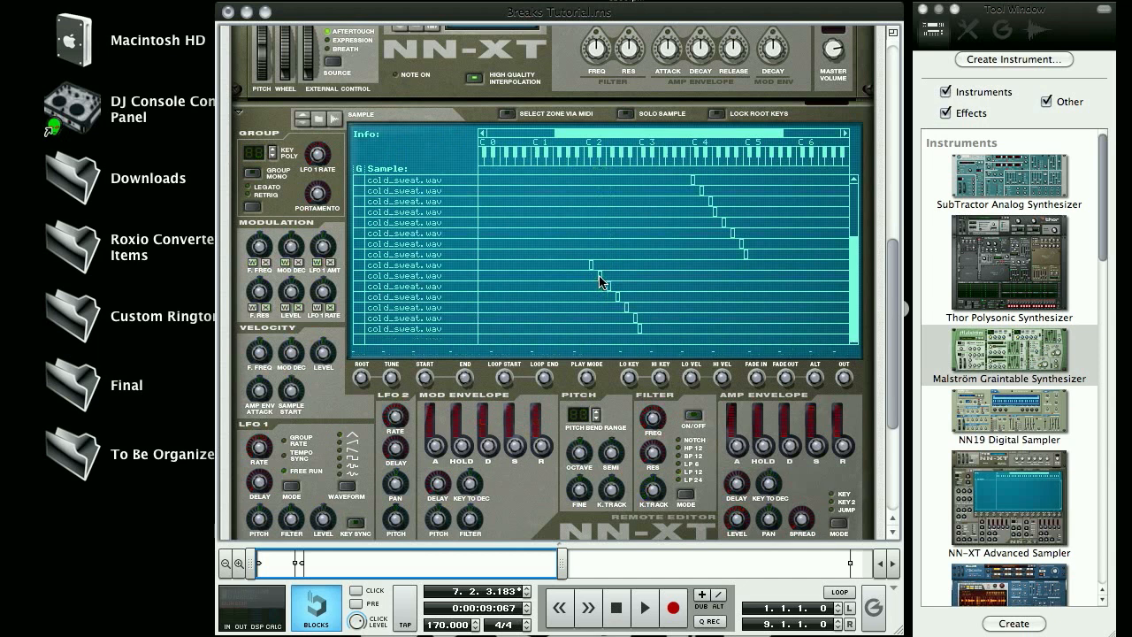
left_click(600, 275)
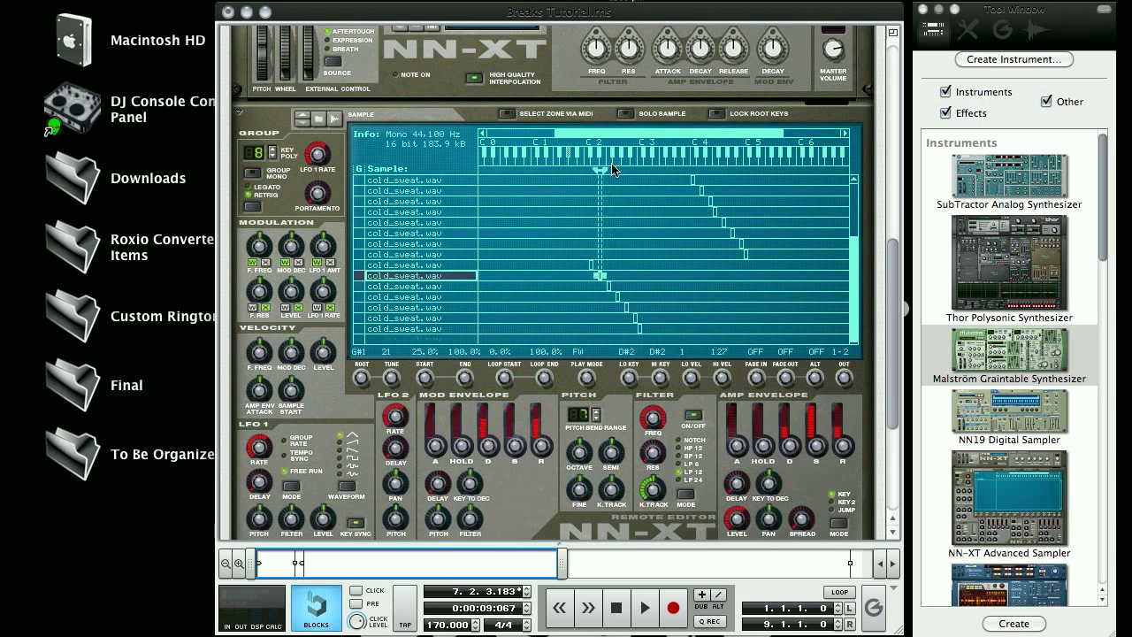
- Move the pasted zone starting at 37.5% to F#2 and the one starting at 50.0% to G#2
left_click(609, 287)
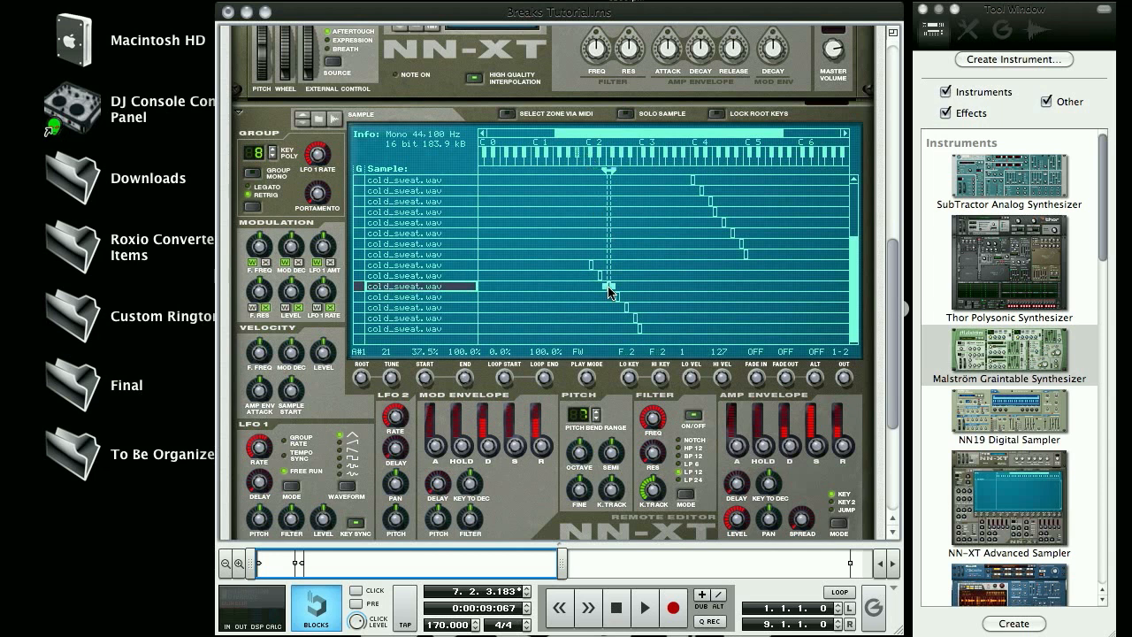
left_click(614, 298)
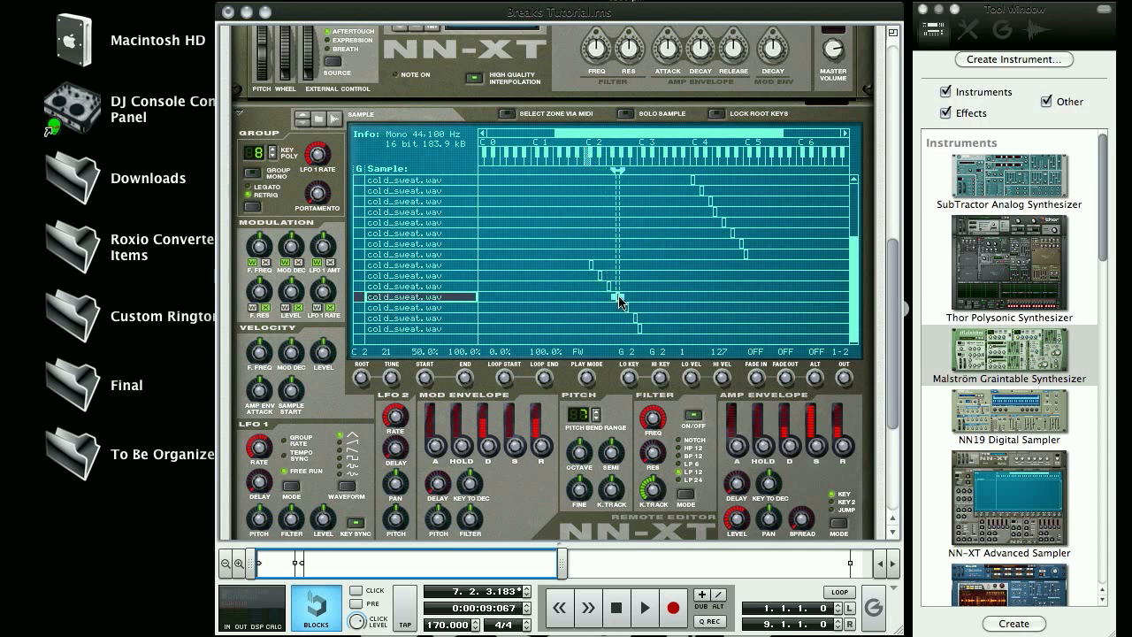
left_click_drag(611, 297, 617, 298)
left_click(608, 285)
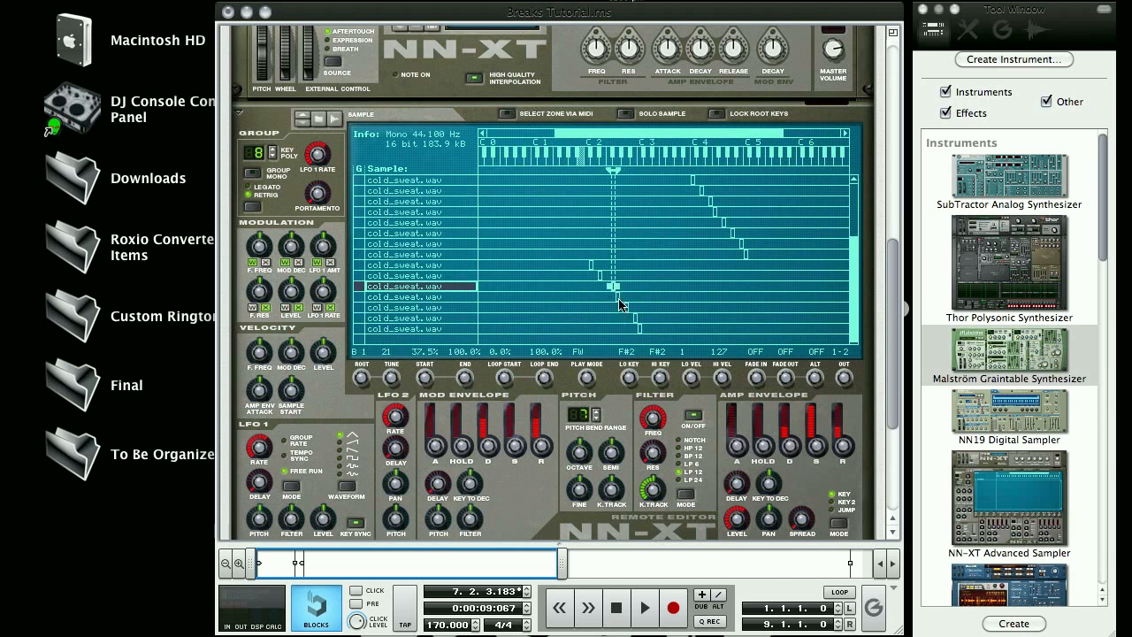
left_click(618, 298)
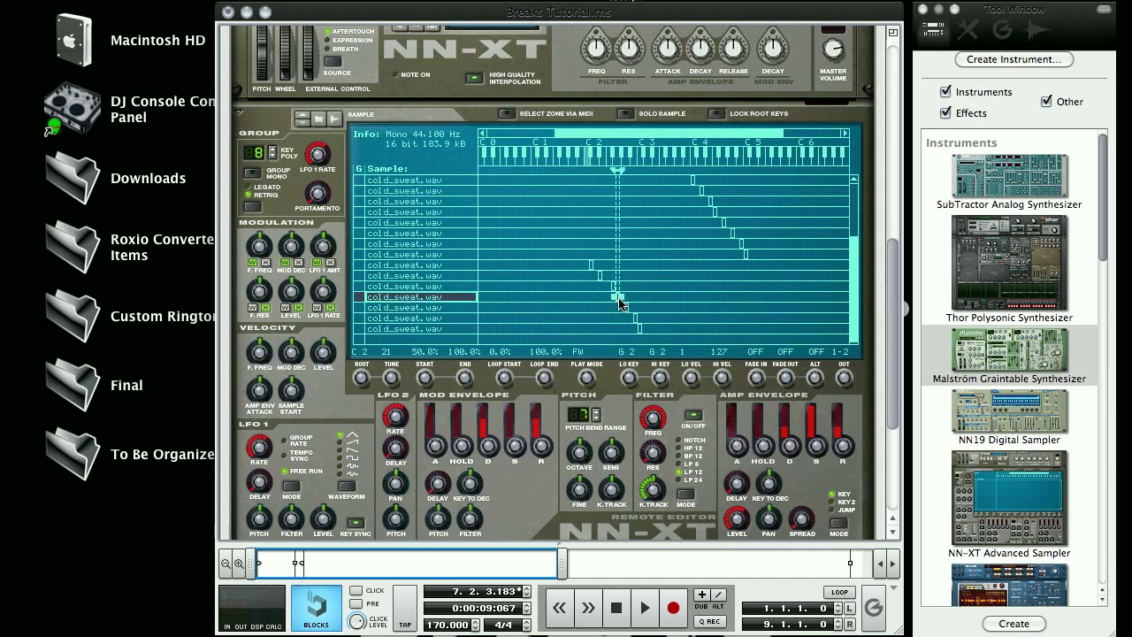
left_click_drag(618, 298, 622, 298)
- Move the pasted zone starting at 75.0% to A#2 and delete the pasted 62.5% and 87.5% zones
left_click(632, 320)
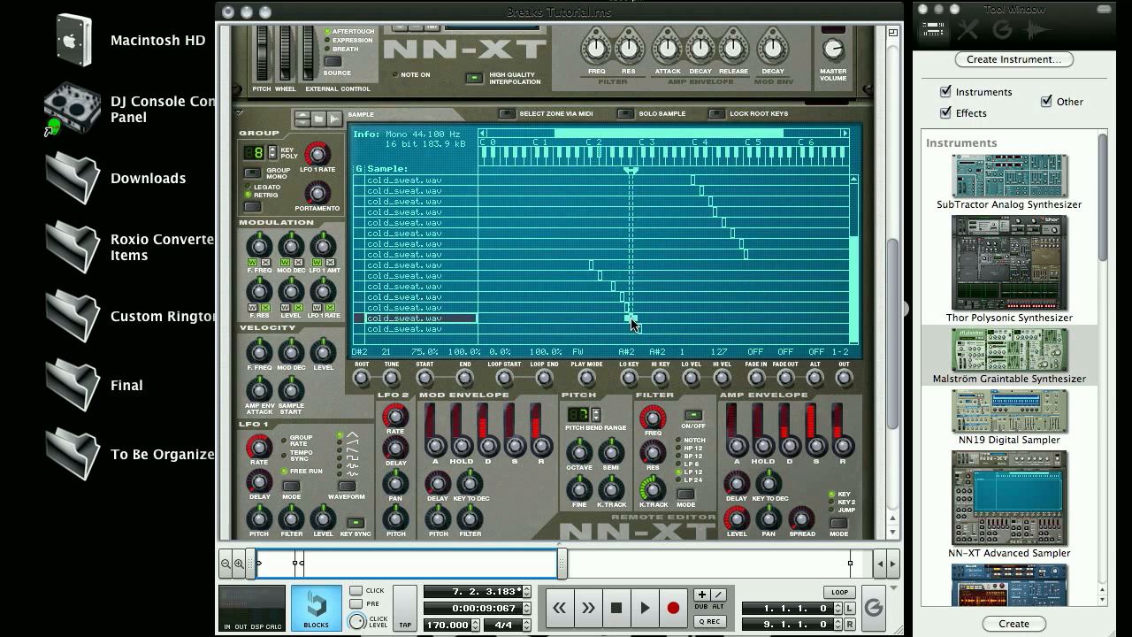
left_click(626, 308)
left_click_drag(626, 311, 615, 311)
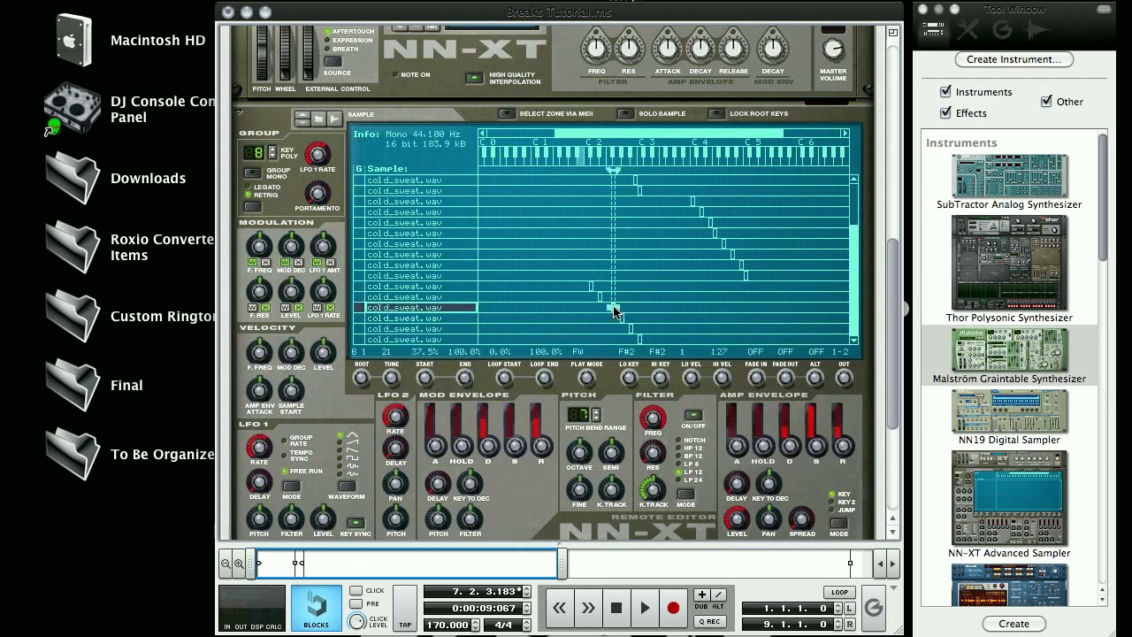
left_click(622, 318)
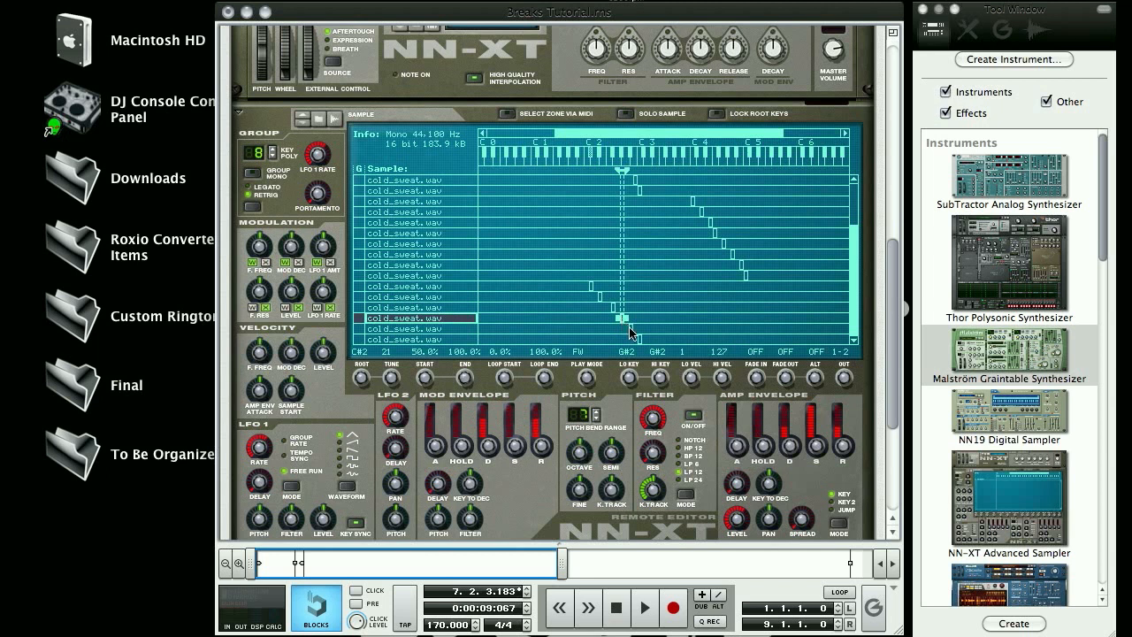
left_click(640, 339)
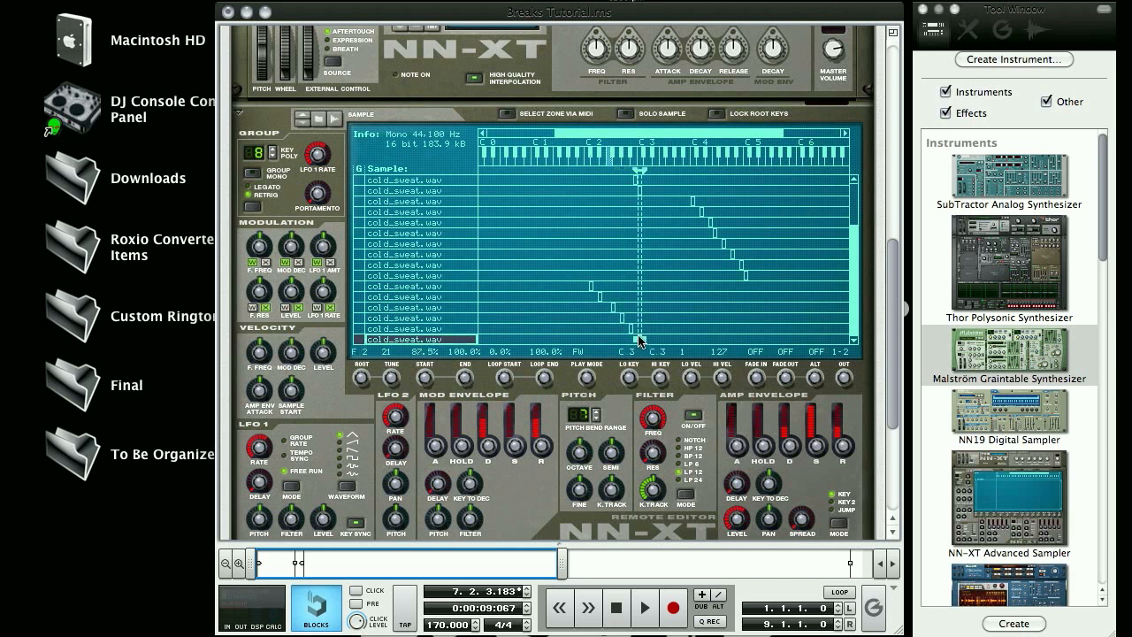
key("Delete")
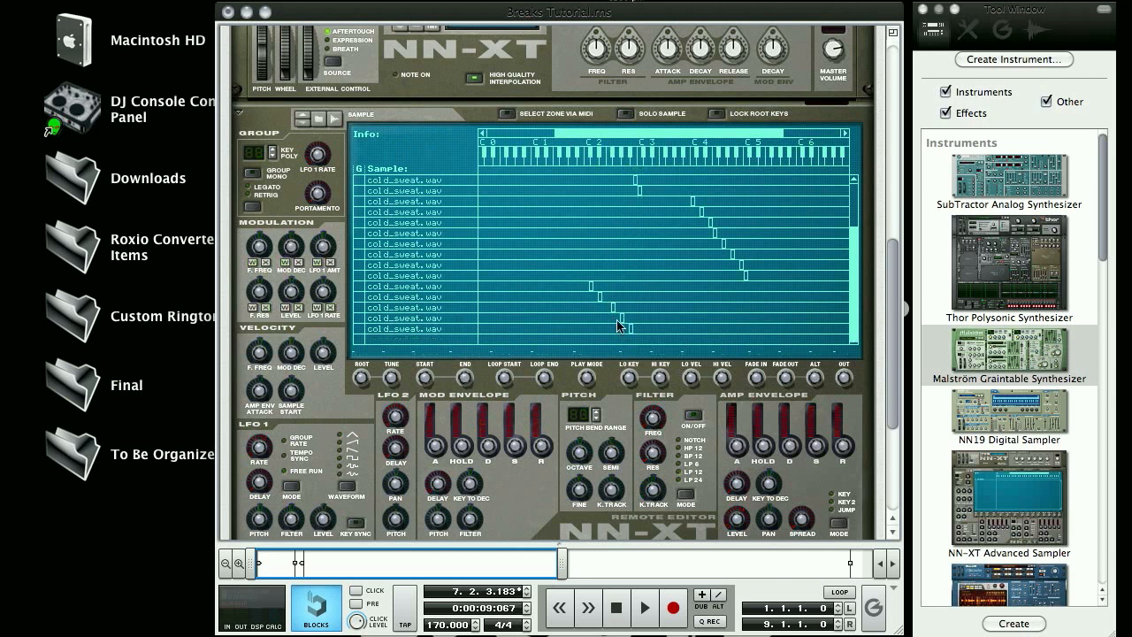
- Switch the C#2 zone's play mode to FW-LOOP and set its loop end to 6.2%
scroll(619, 326, "up", 2)
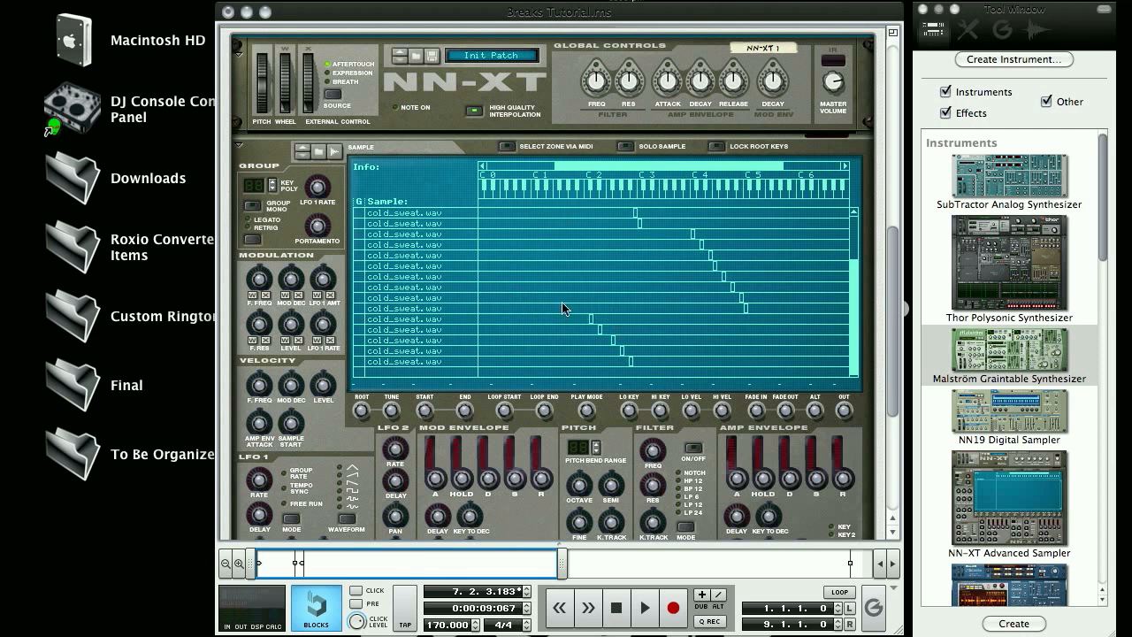
left_click(592, 321)
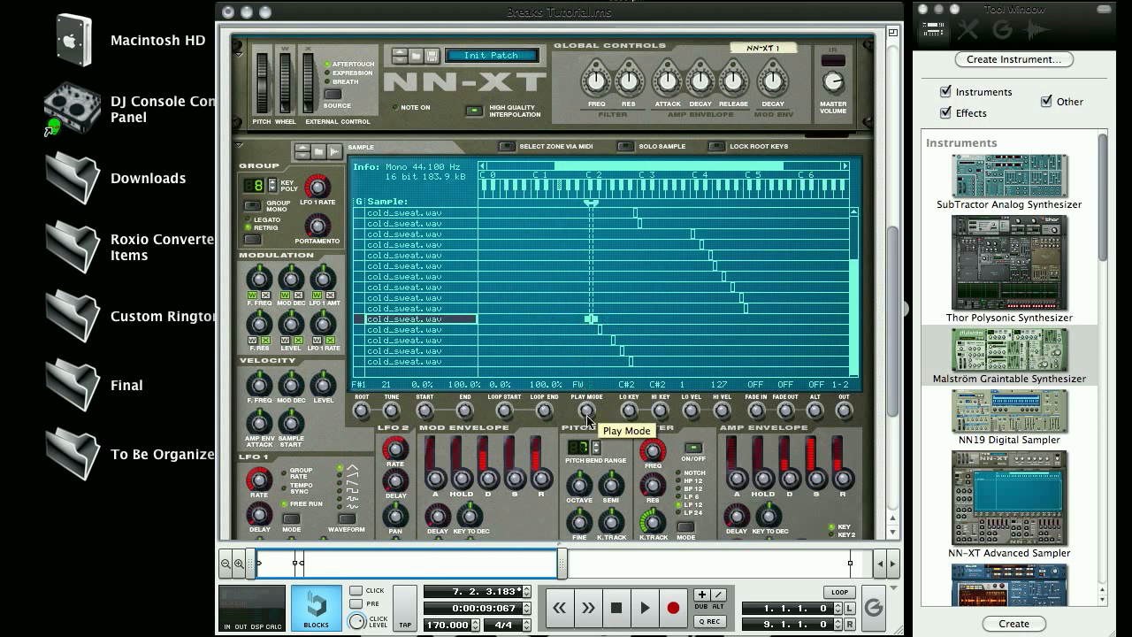
left_click_drag(586, 412, 587, 407)
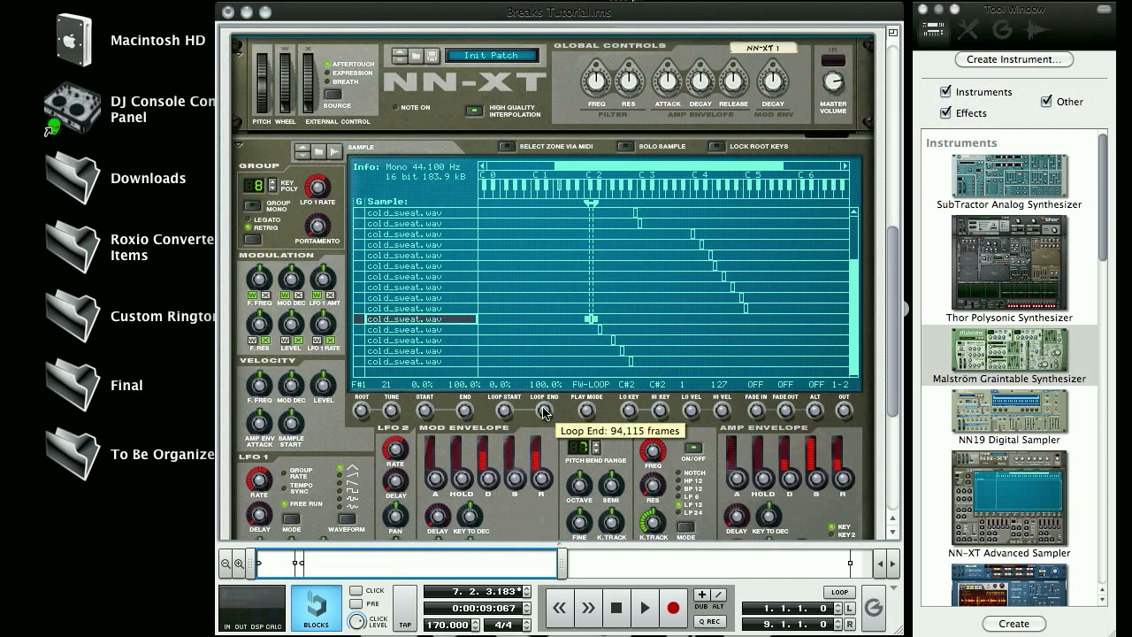
left_click_drag(543, 409, 571, 619)
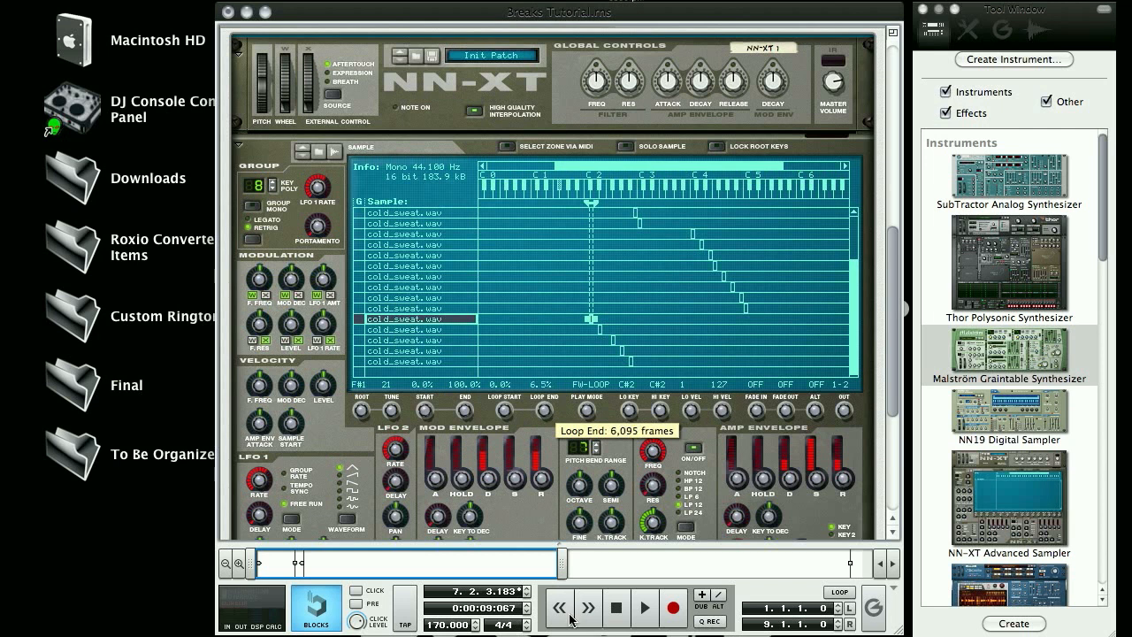
left_click_drag(569, 614, 569, 616)
left_click_drag(542, 416, 533, 336)
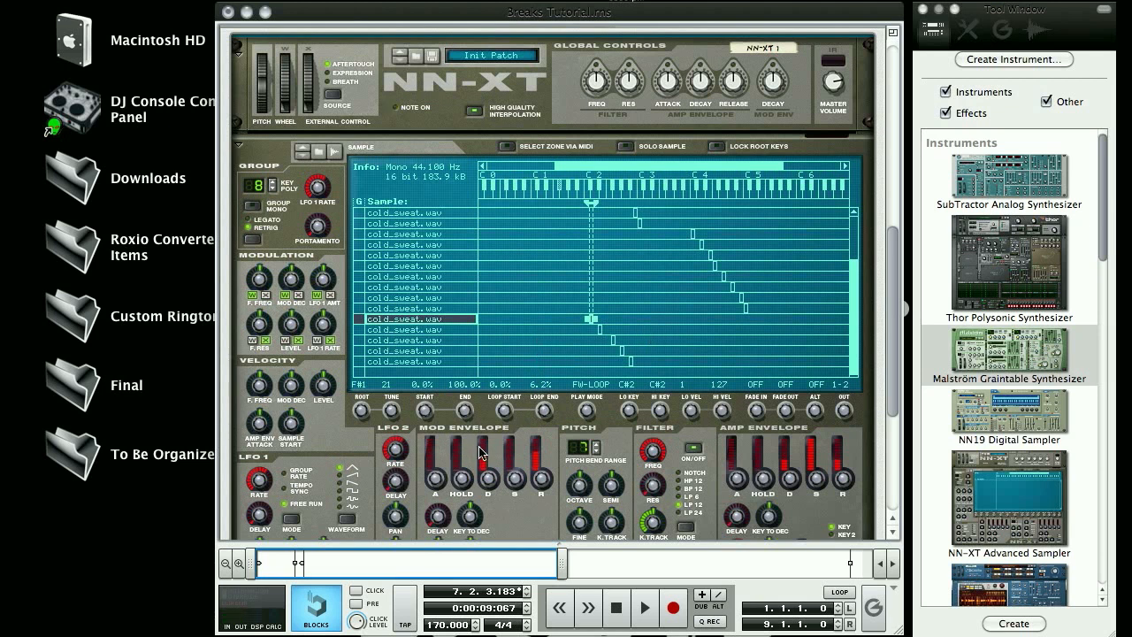
- Lower the C#2 zone's mod envelope filter amount below zero and set its mod envelope decay to 6.28 s
scroll(495, 475, "down", 3)
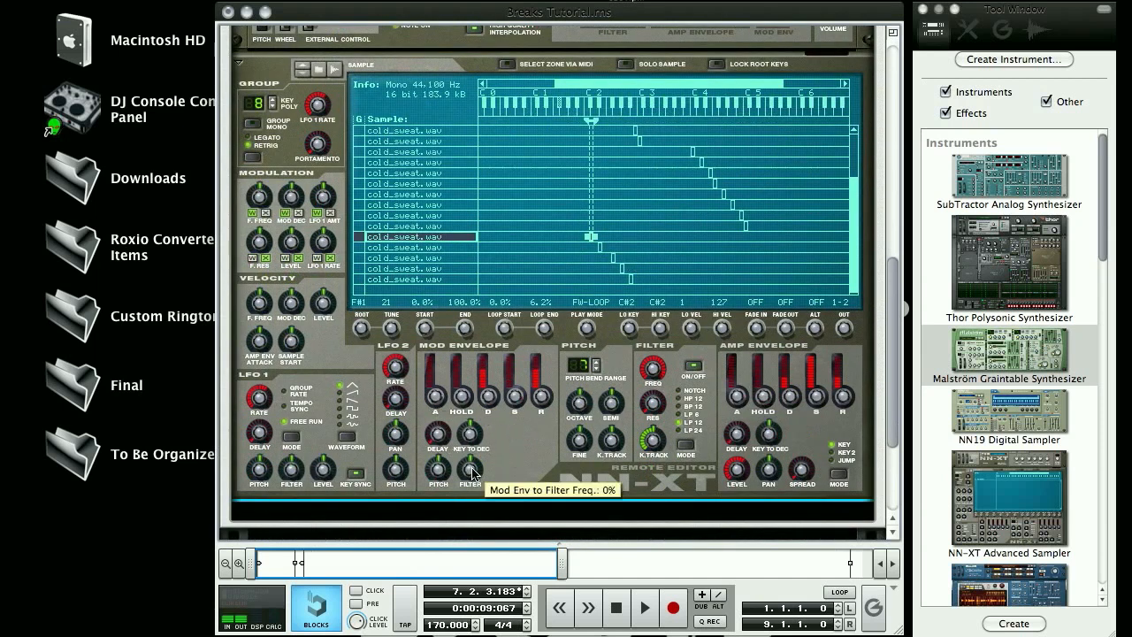
left_click_drag(473, 469, 480, 506)
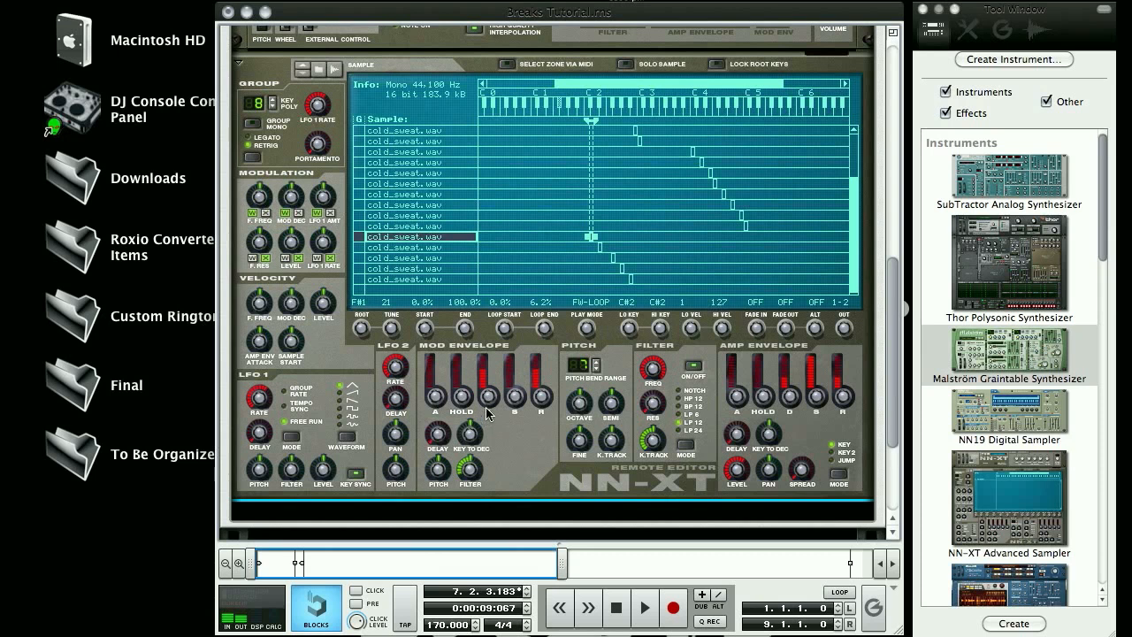
left_click_drag(488, 397, 488, 392)
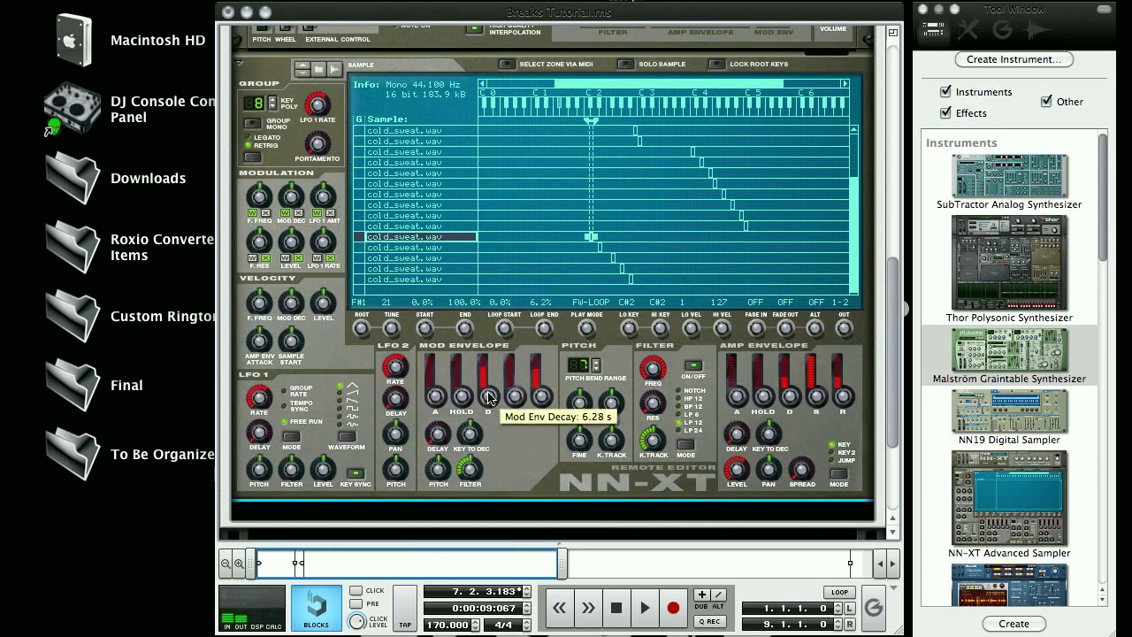
left_click_drag(654, 405, 650, 386)
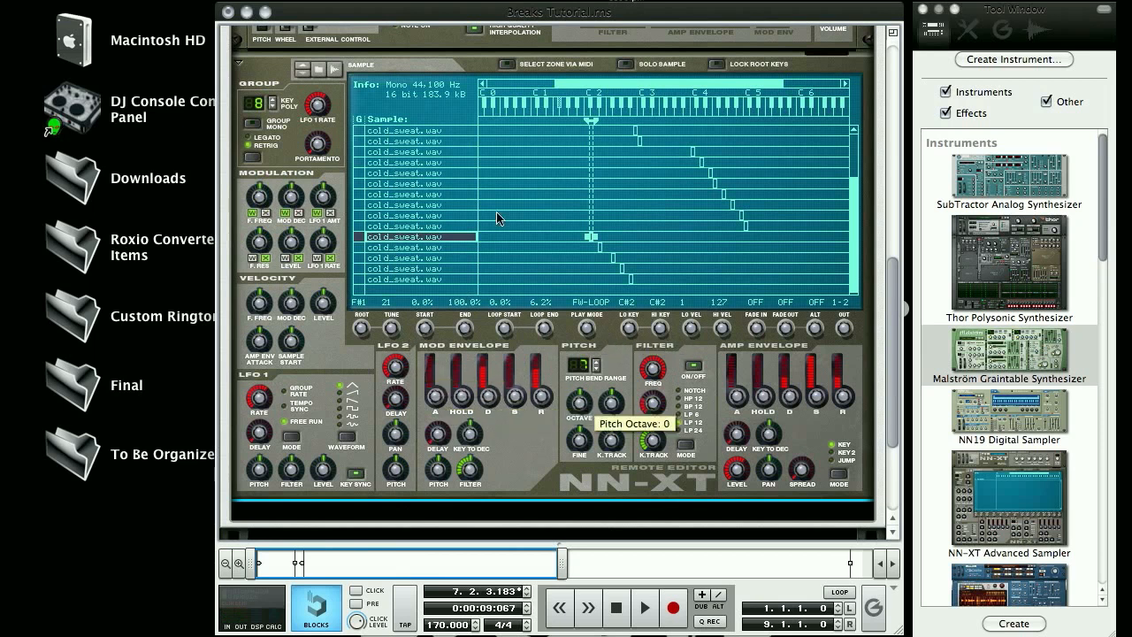
- Select the D#2 zone and set its loop start to 25.0%
left_click(453, 250)
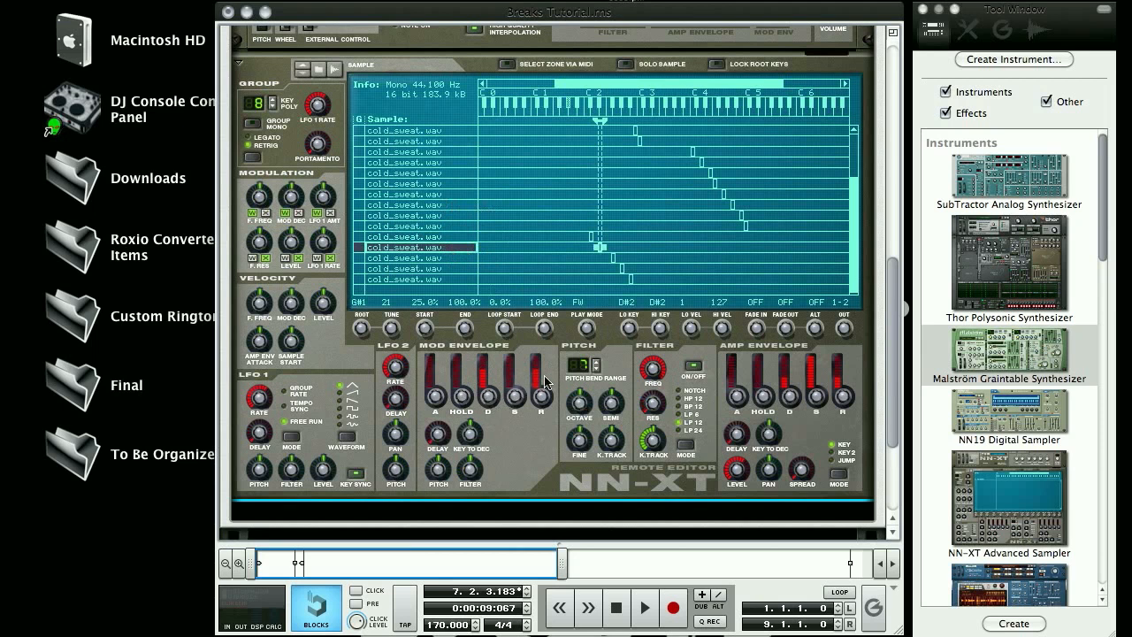
left_click(454, 237)
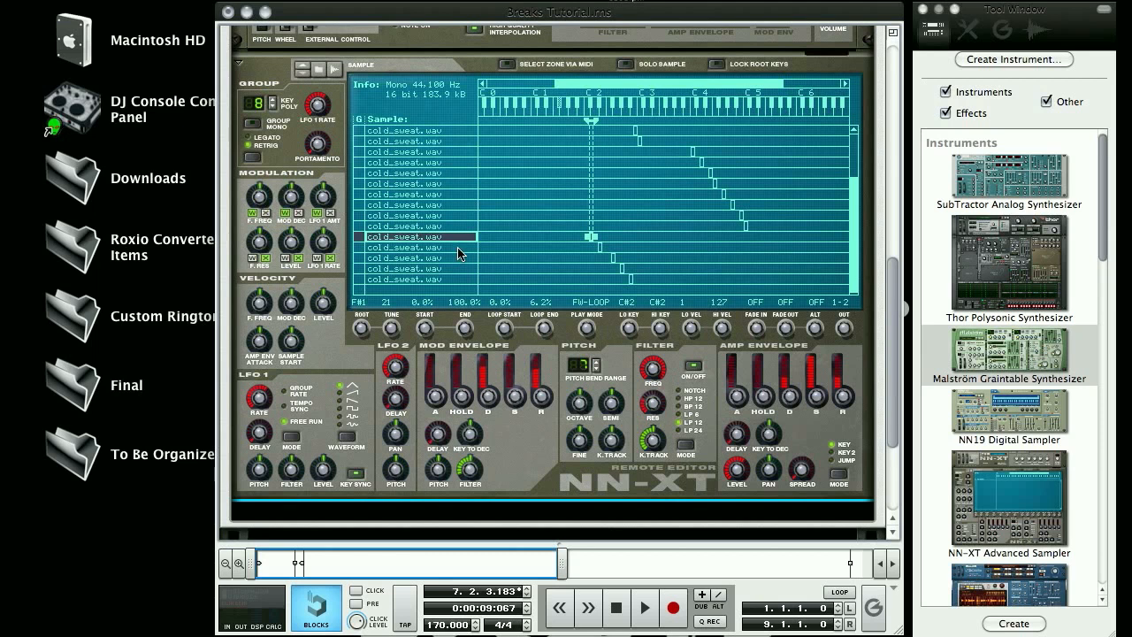
left_click(458, 247)
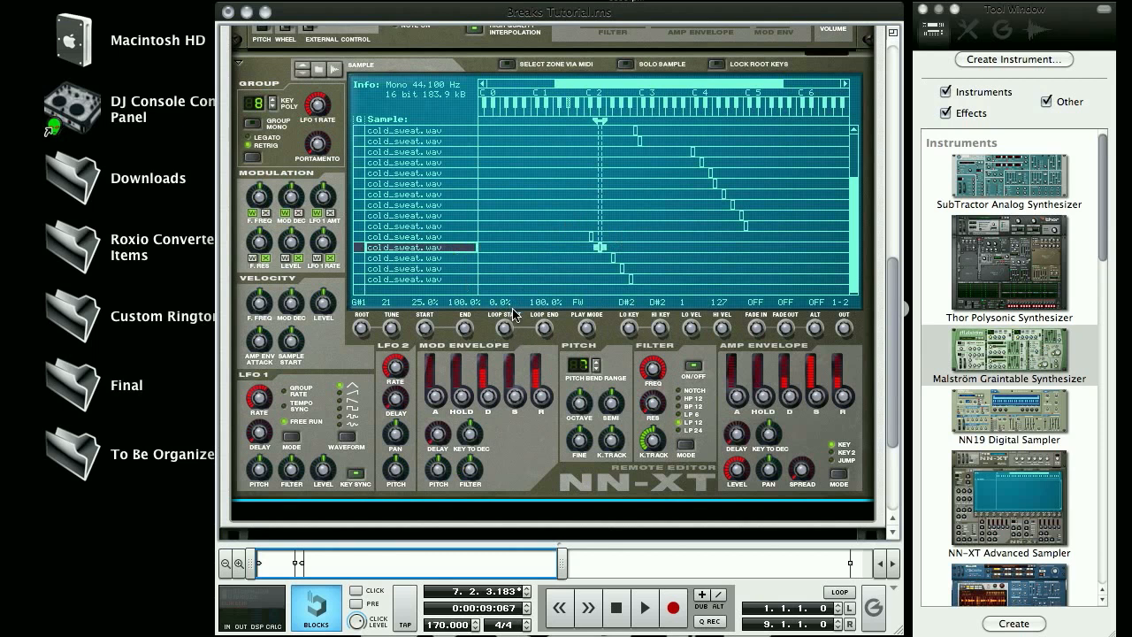
left_click_drag(505, 331, 504, 277)
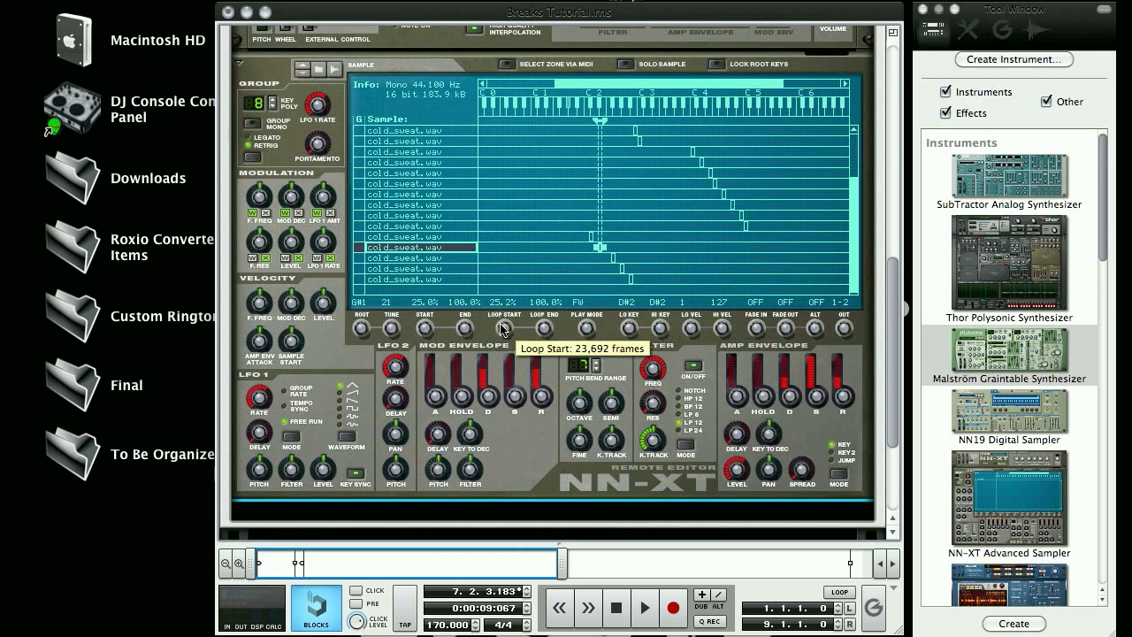
left_click_drag(504, 332, 505, 453)
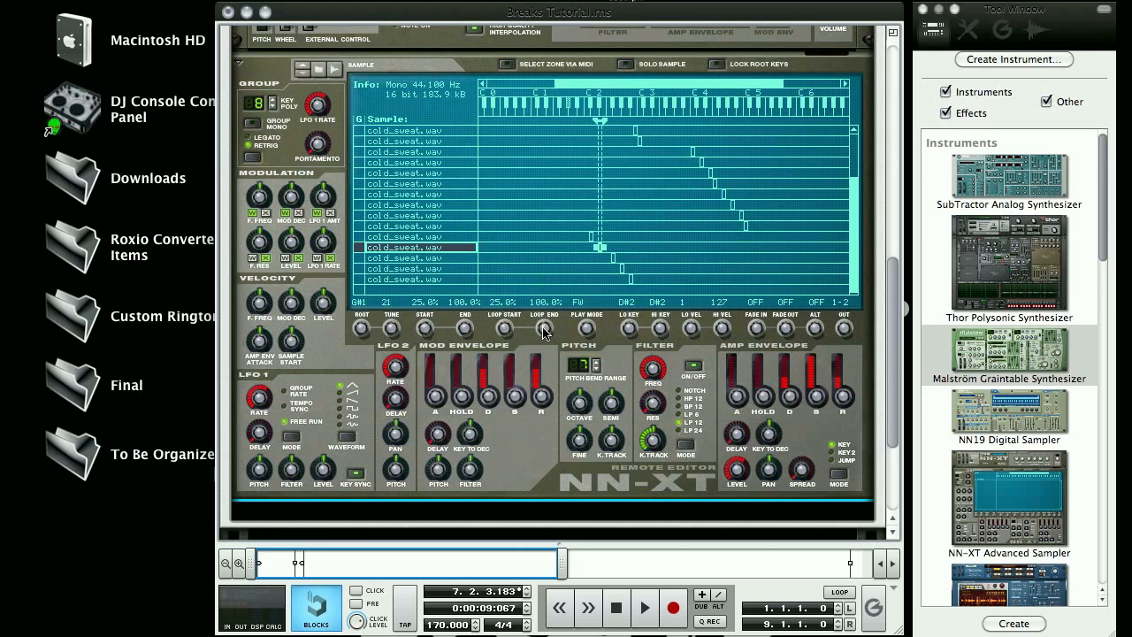
- Set the D#2 zone's loop end to 31.2% and switch its play mode to FW-LOOP
mouse_move(544, 329)
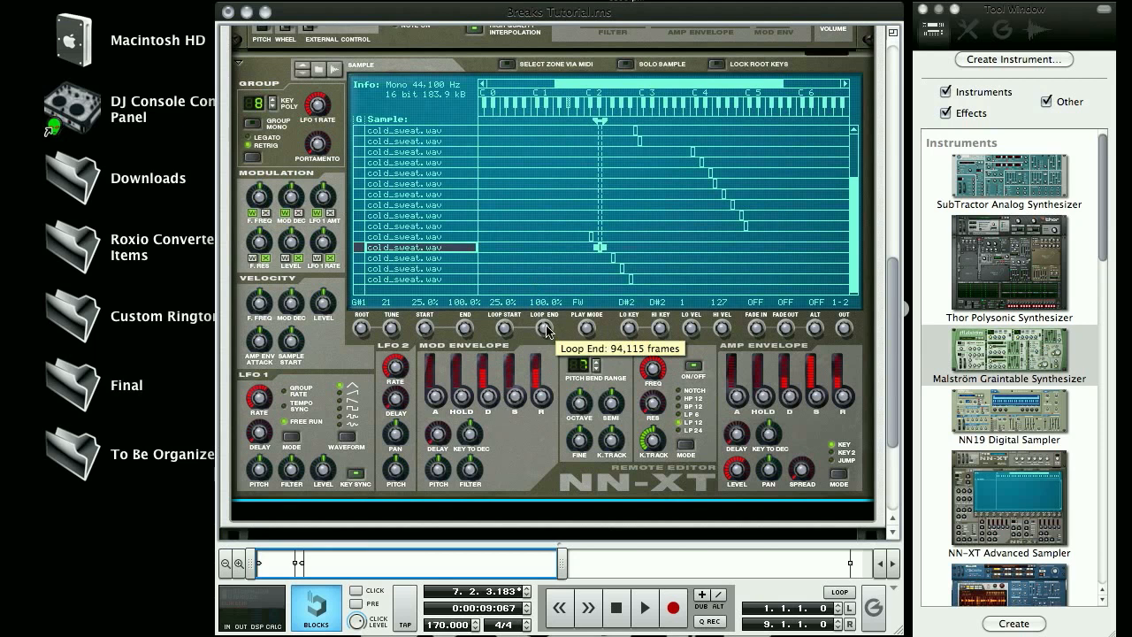
left_click_drag(545, 324, 552, 481)
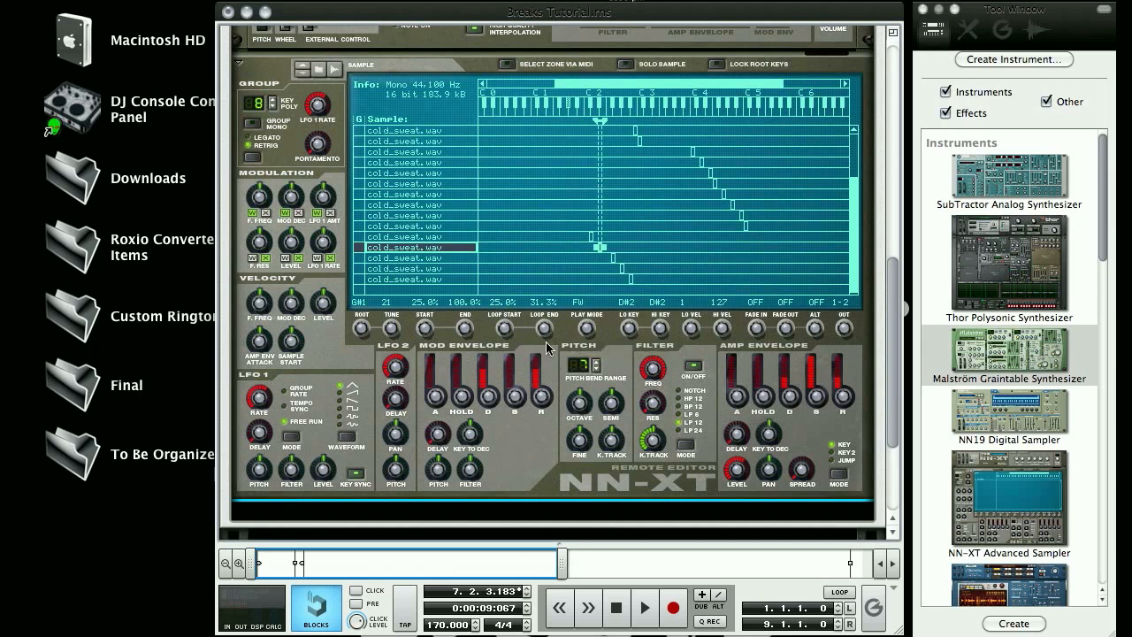
left_click_drag(545, 334, 547, 351)
mouse_move(588, 343)
left_mouse_down()
mouse_move(589, 386)
mouse_move(584, 362)
left_mouse_up()
- Lower the D#2 zone's mod envelope pitch amount below zero, with a raised attack and a shortened decay
left_click_drag(441, 484, 441, 481)
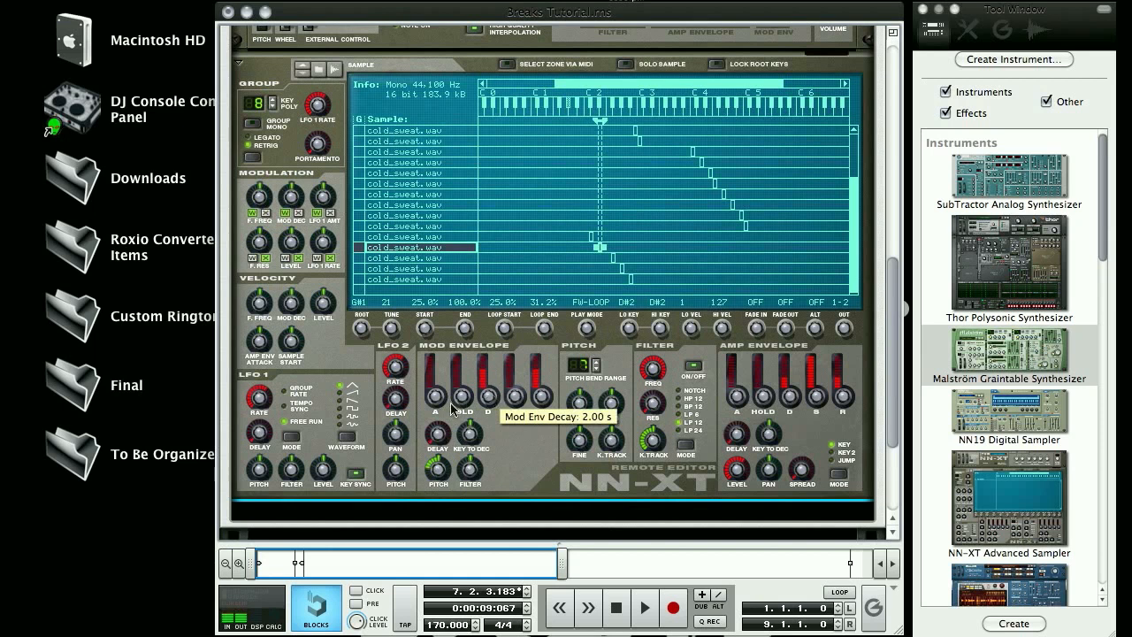
left_click_drag(434, 405, 433, 366)
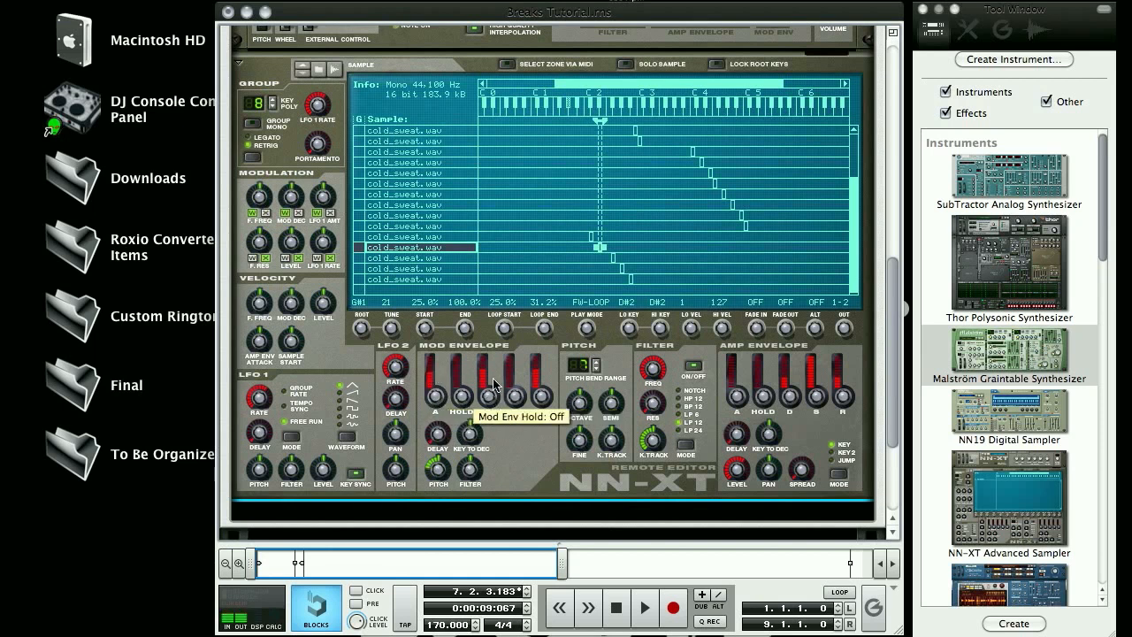
left_click_drag(491, 416, 497, 456)
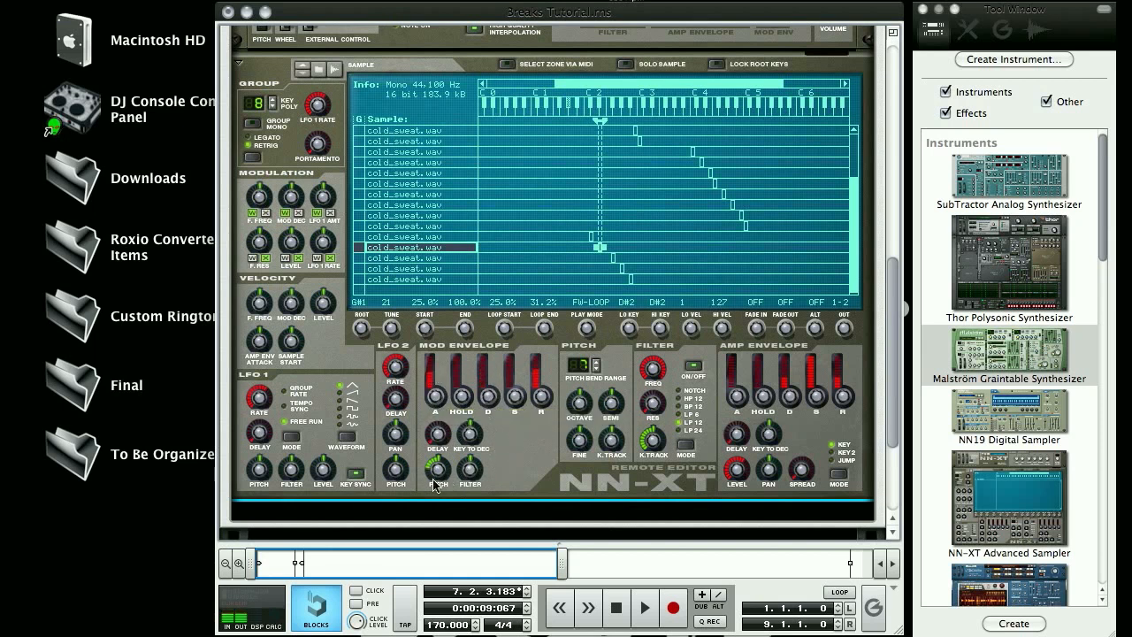
- Try a positive mod envelope pitch amount on the D#2 zone, with the attack off and a longer decay
mouse_move(438, 482)
left_mouse_down()
mouse_move(425, 430)
mouse_move(436, 472)
left_mouse_up()
left_click_drag(433, 397, 440, 456)
left_click_drag(482, 395, 477, 368)
left_click_drag(438, 475, 427, 438)
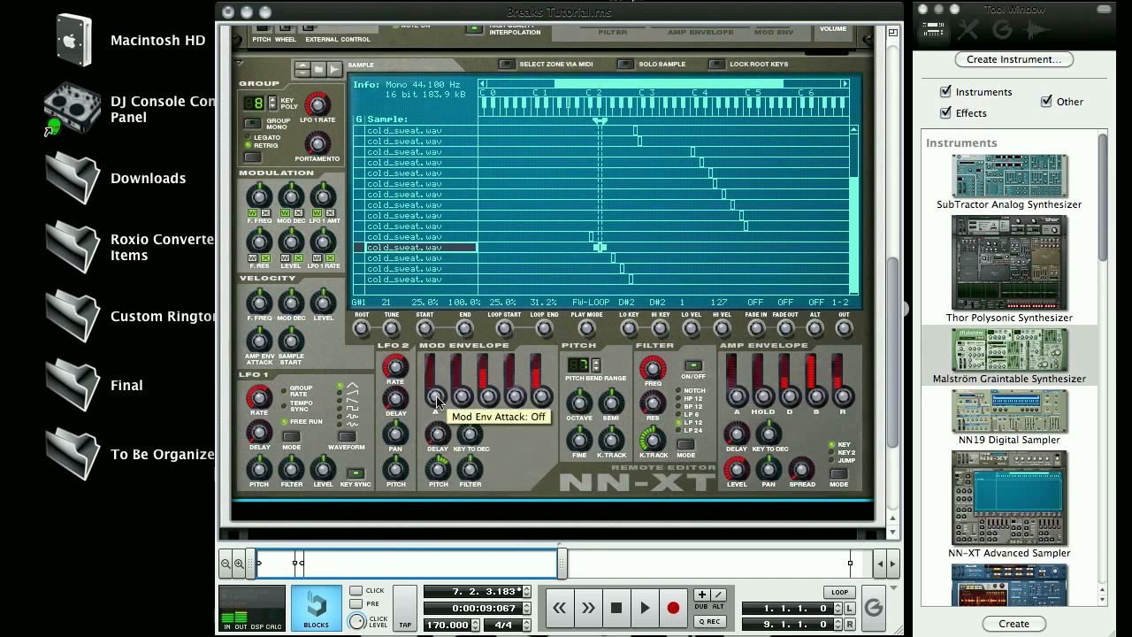
- Shape the D#2 zone's mod envelope with a raised attack, 1.0 ms decay, 100% sustain and a negative pitch amount
left_click_drag(437, 402, 500, 468)
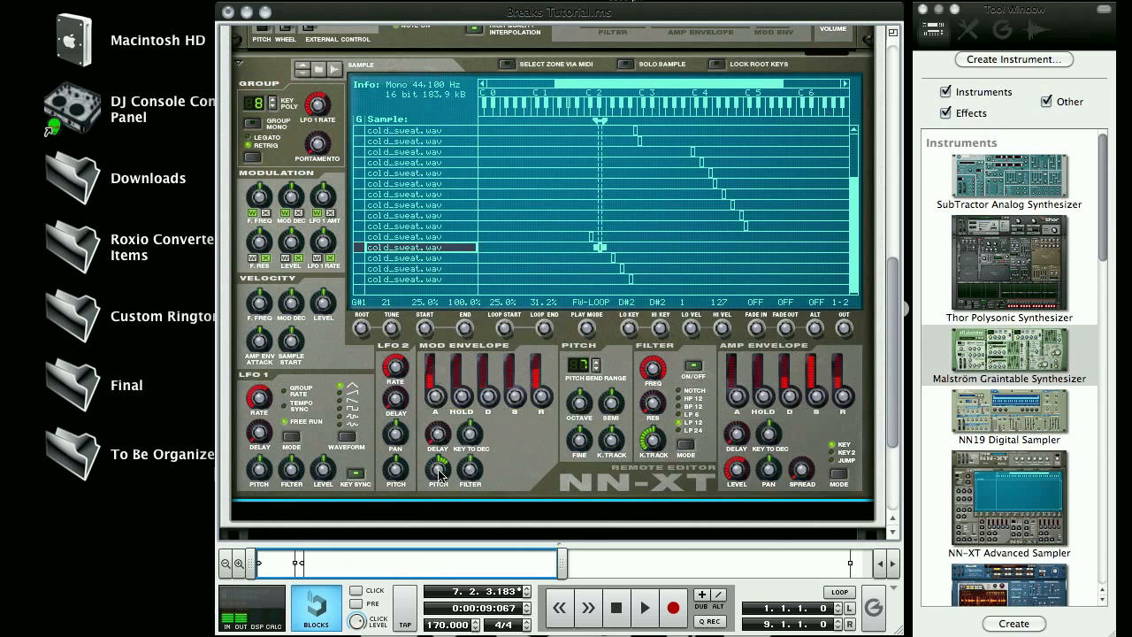
left_click_drag(434, 403, 432, 393)
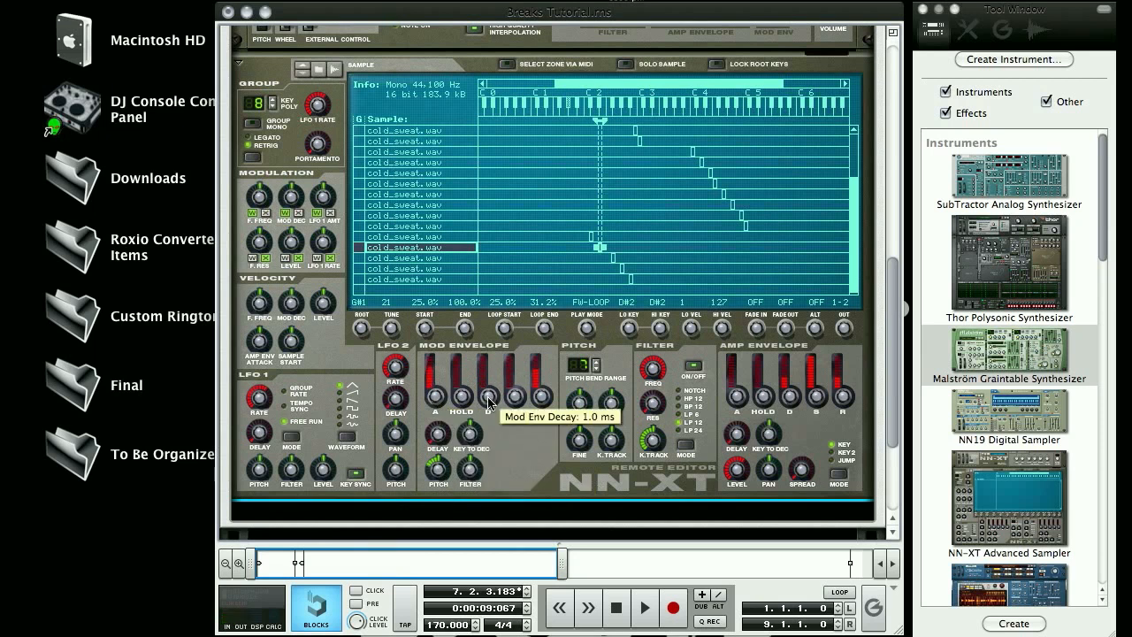
left_click_drag(510, 394, 510, 344)
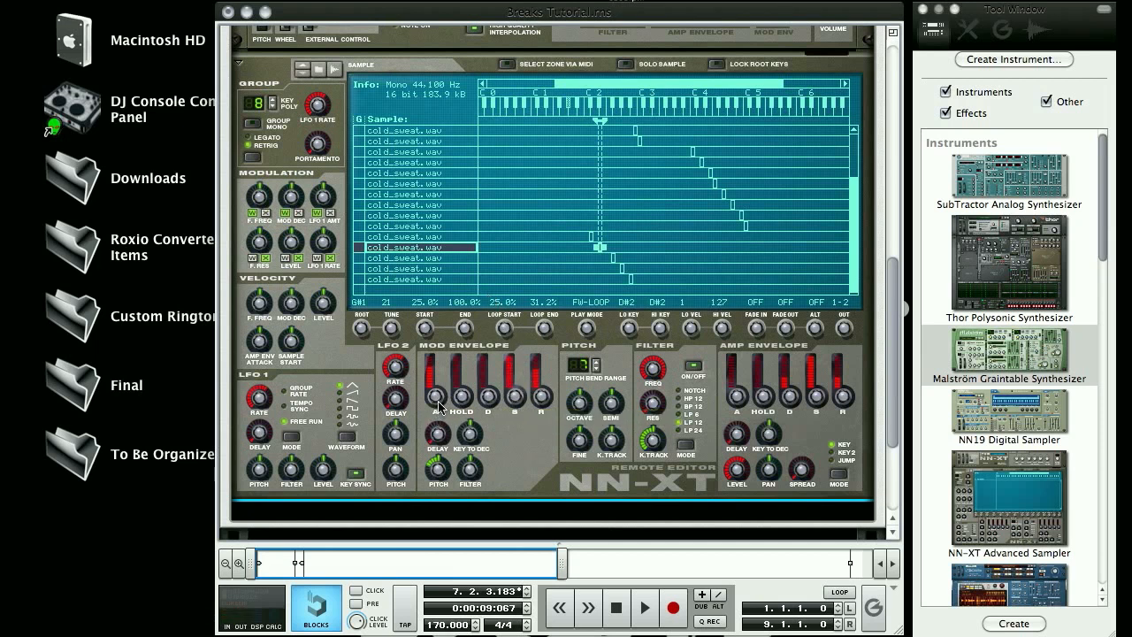
- Set the D#2 zone's mod envelope attack to 0.89 s and fine-tune its negative pitch amount
left_click_drag(439, 405, 436, 405)
left_click_drag(439, 404, 437, 421)
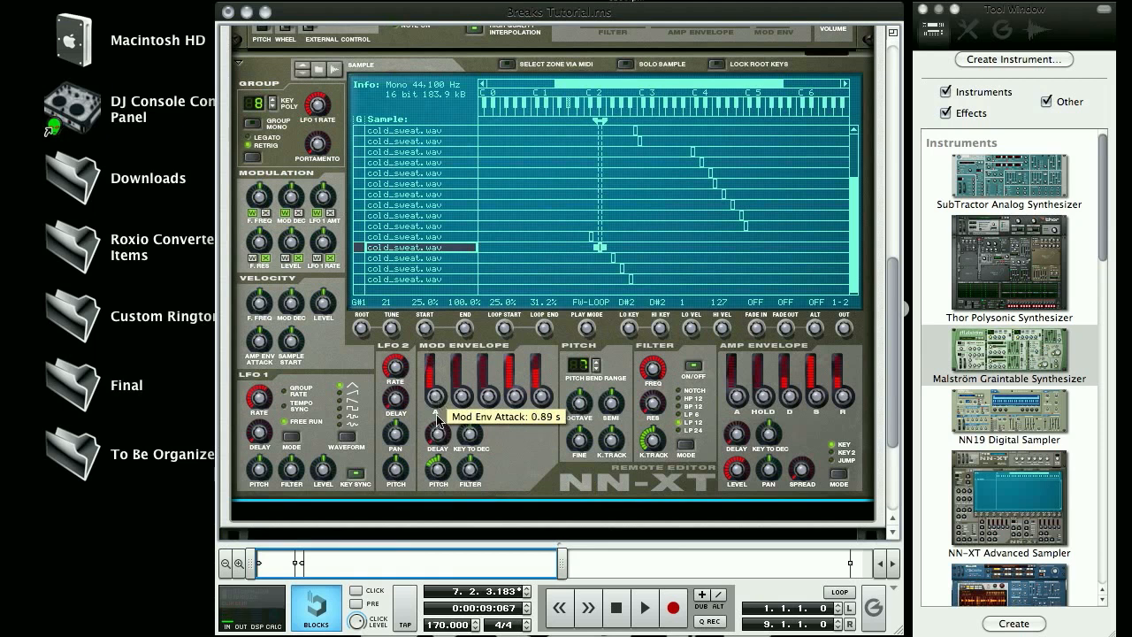
left_click_drag(438, 473, 439, 471)
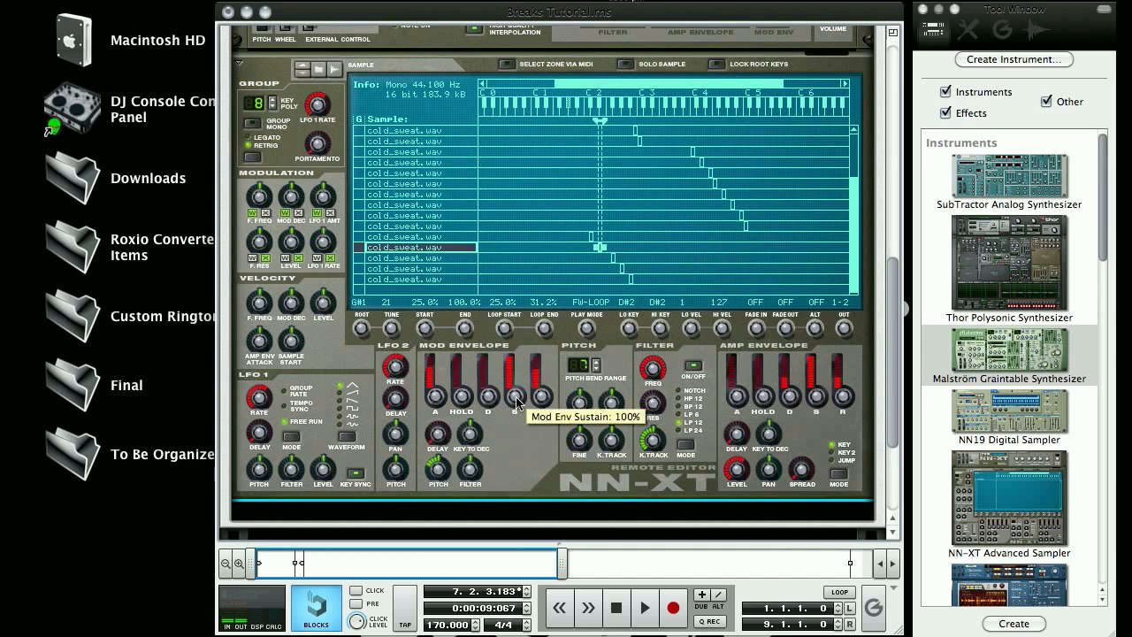
- Try a lower mod envelope sustain and a 0.45 s decay on the D#2 zone
left_click_drag(517, 428, 517, 417)
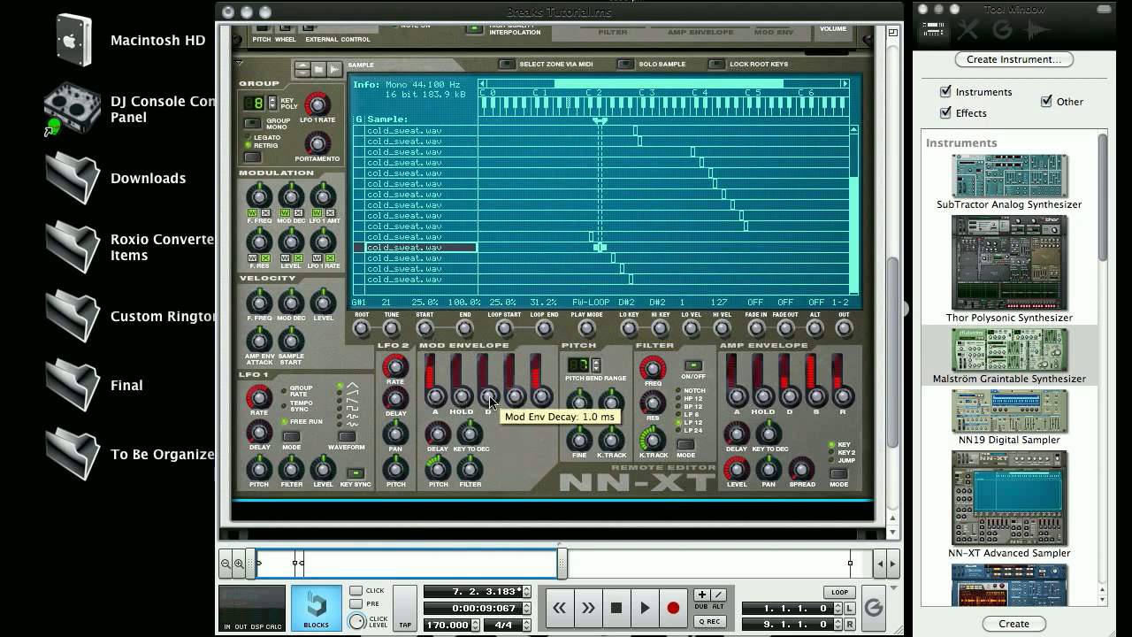
mouse_move(489, 396)
left_mouse_down()
mouse_move(487, 364)
mouse_move(491, 395)
left_mouse_up()
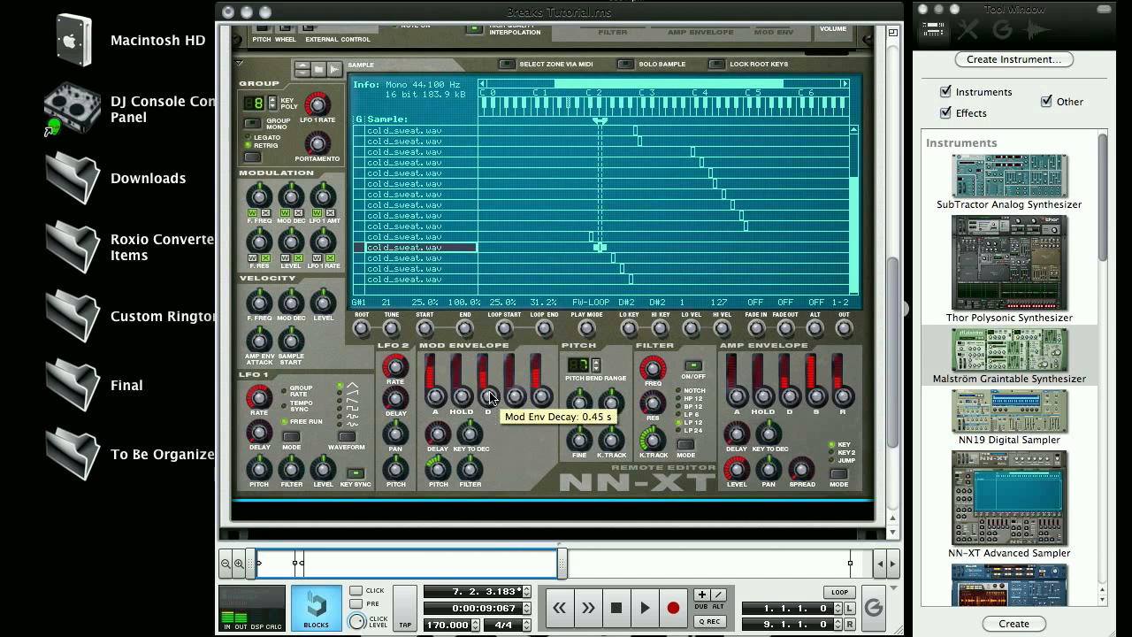
left_click_drag(489, 400, 505, 476)
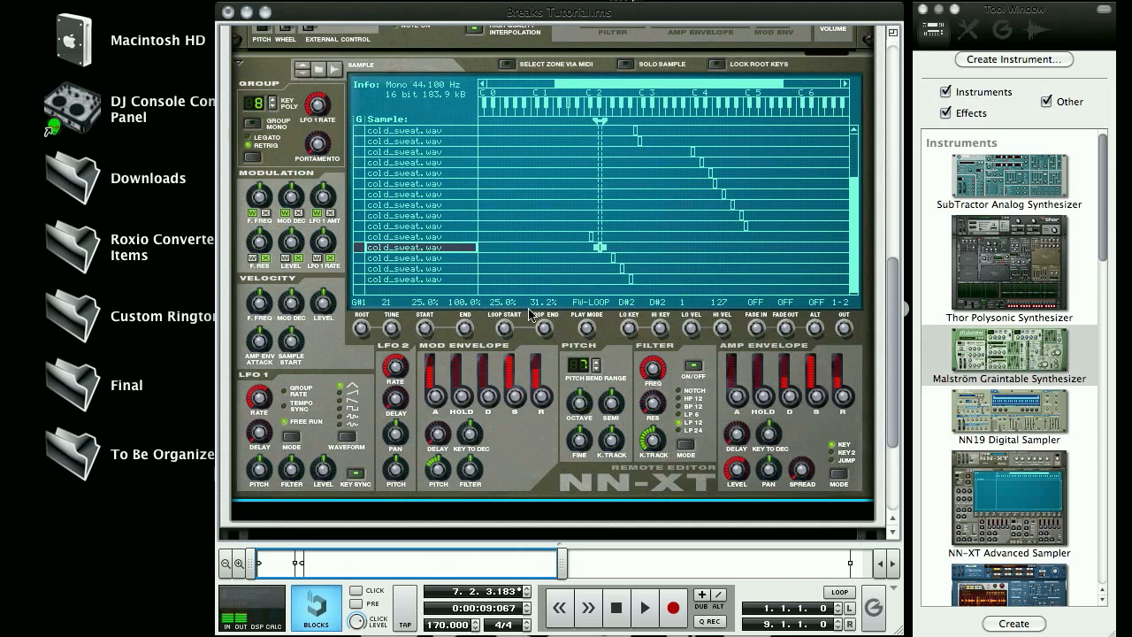
mouse_move(744, 473)
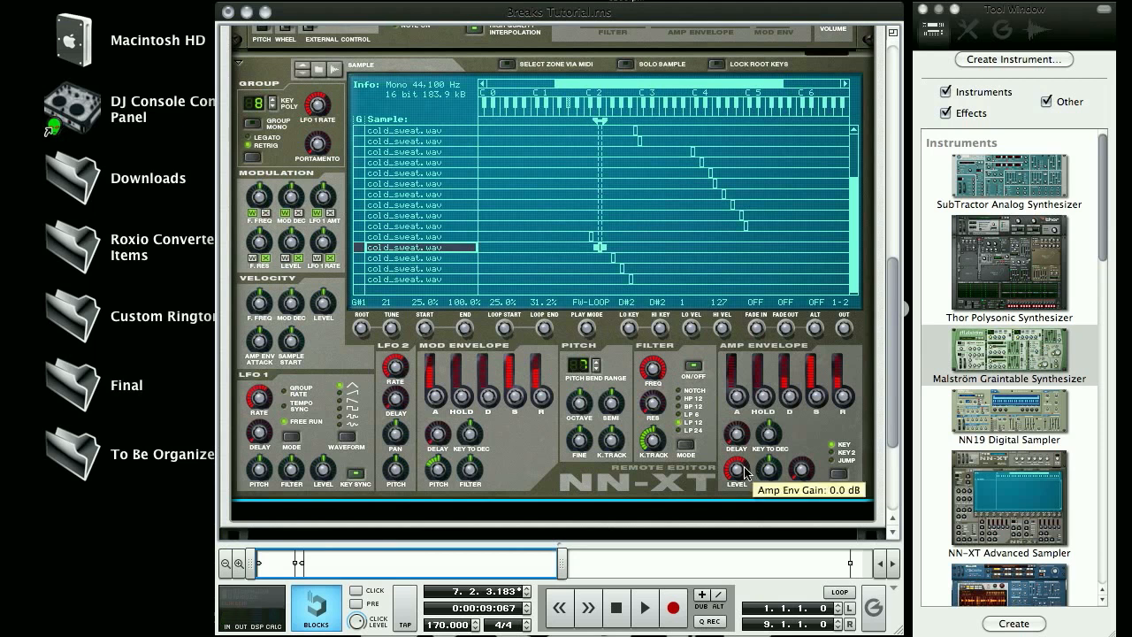
left_click_drag(743, 476, 738, 479)
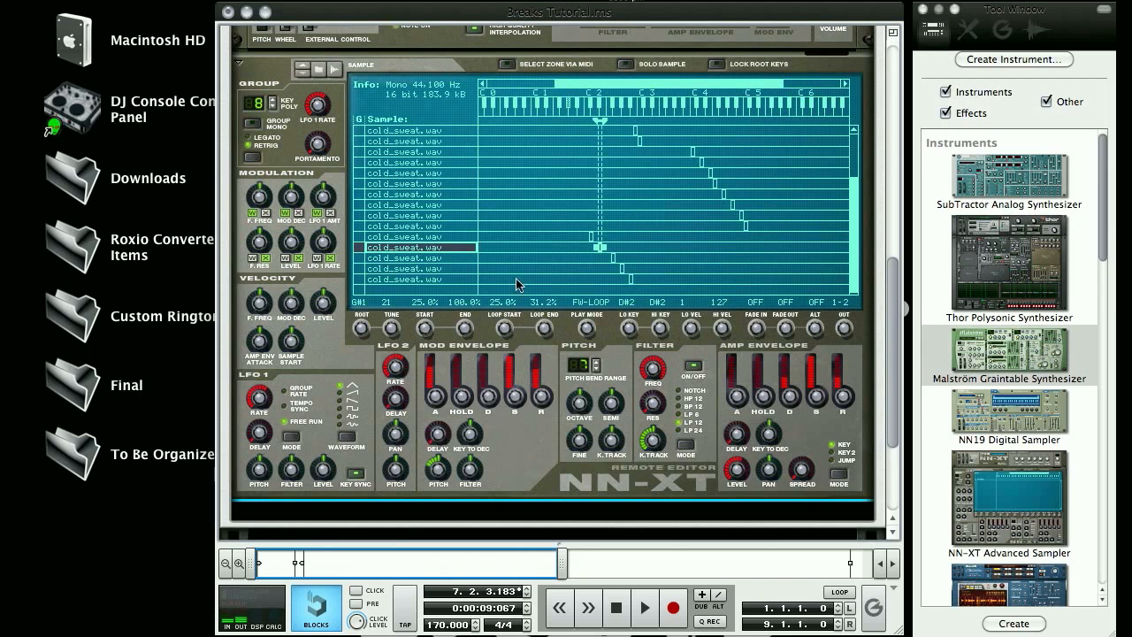
- Select the F#2 zone and set its loop start to 37.5%
left_click(468, 258)
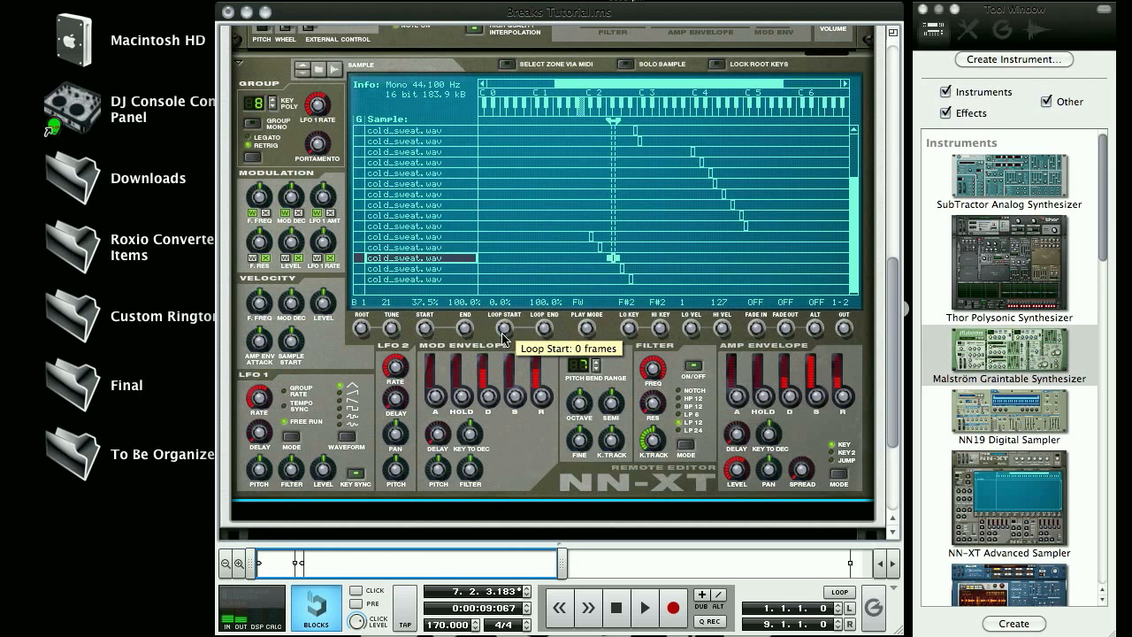
left_click_drag(503, 335, 487, 256)
left_click_drag(505, 328, 468, 26)
- Bring the F#2 zone's loop end down close to its loop start and switch its play mode to forward looping
mouse_move(543, 323)
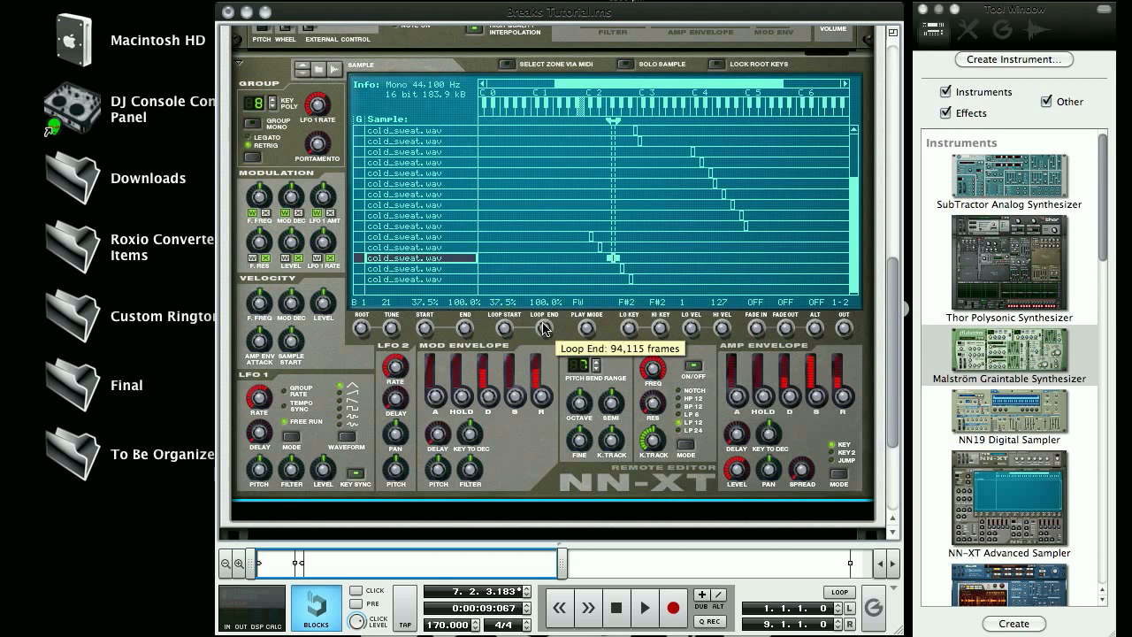
left_click_drag(544, 328, 570, 459)
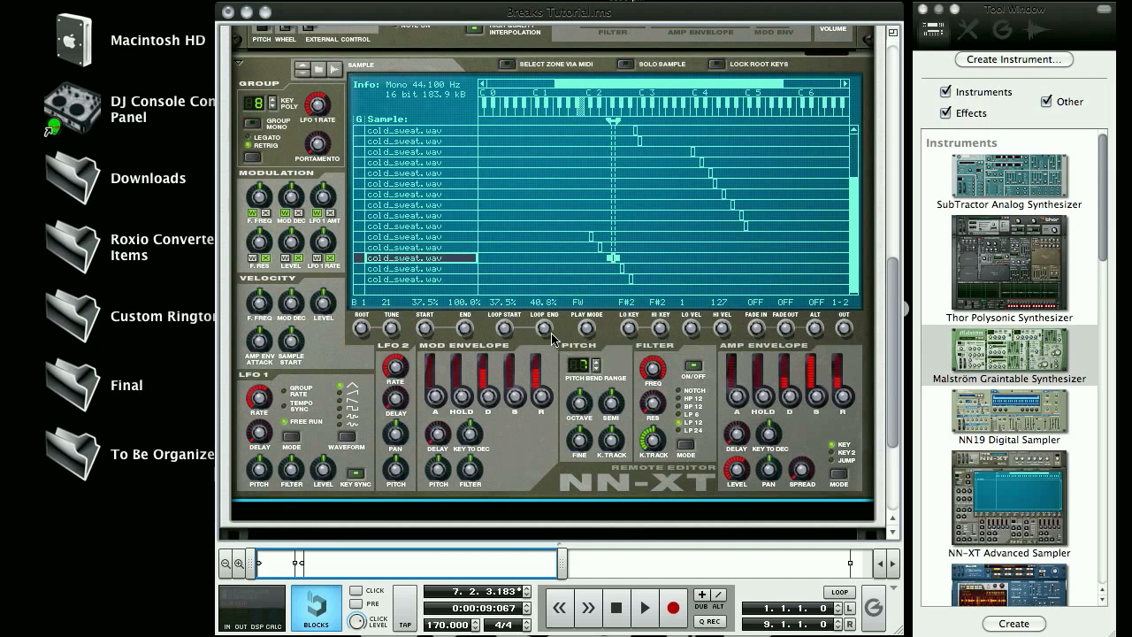
left_click_drag(547, 334, 561, 517)
left_click_drag(589, 334, 583, 323)
- Select the G#2 and A#2 zones in turn to review their slice and loop settings
left_click(623, 268)
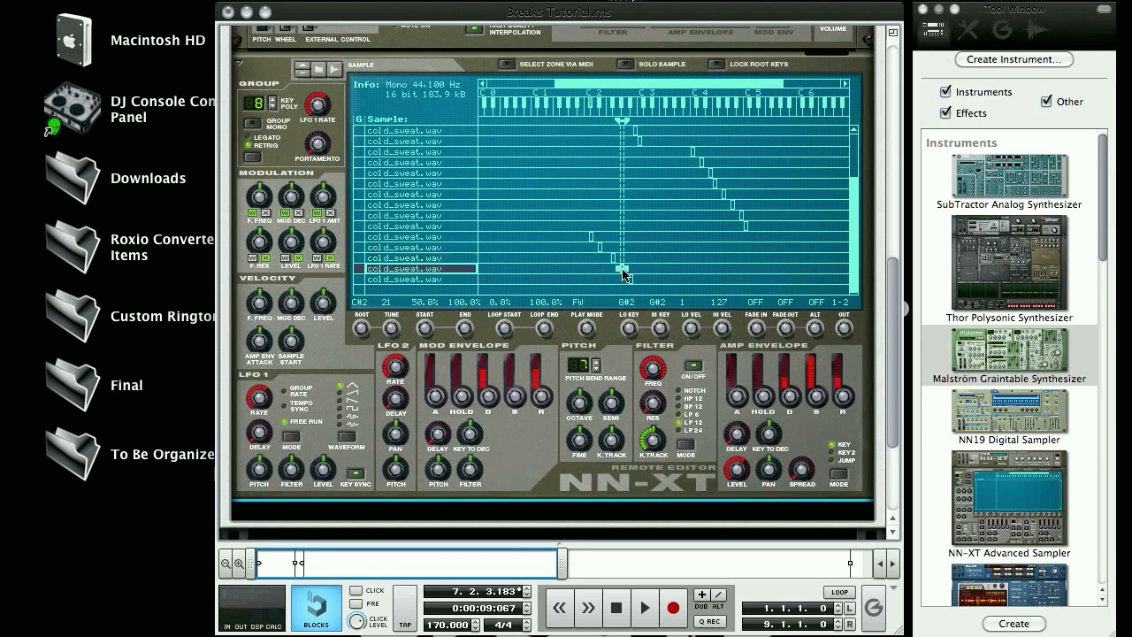
left_click(625, 279)
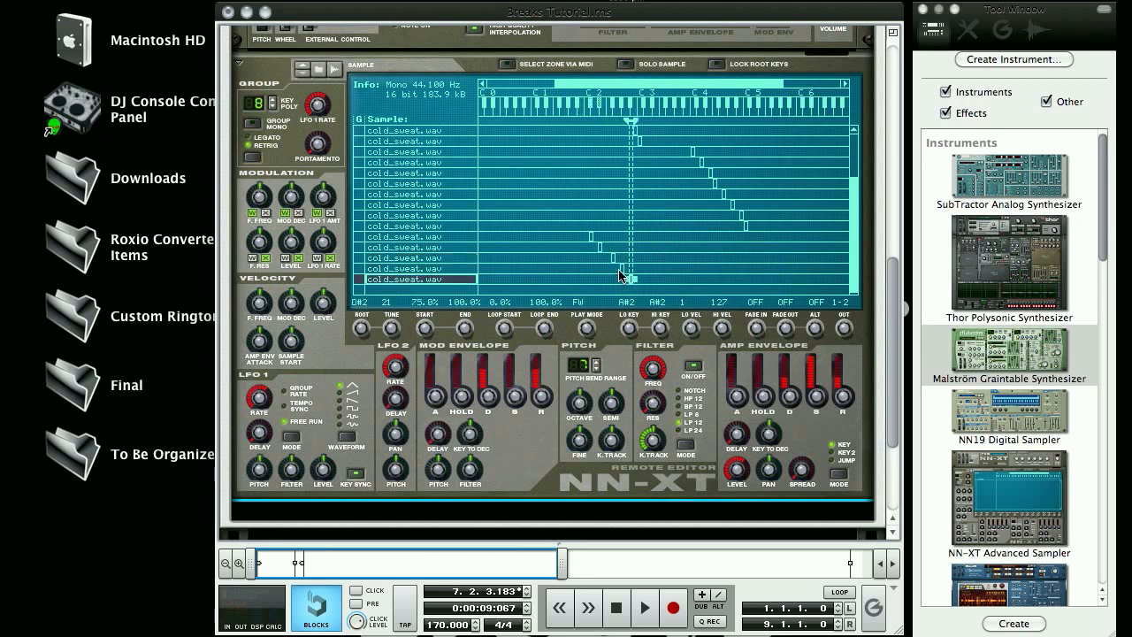
mouse_move(654, 417)
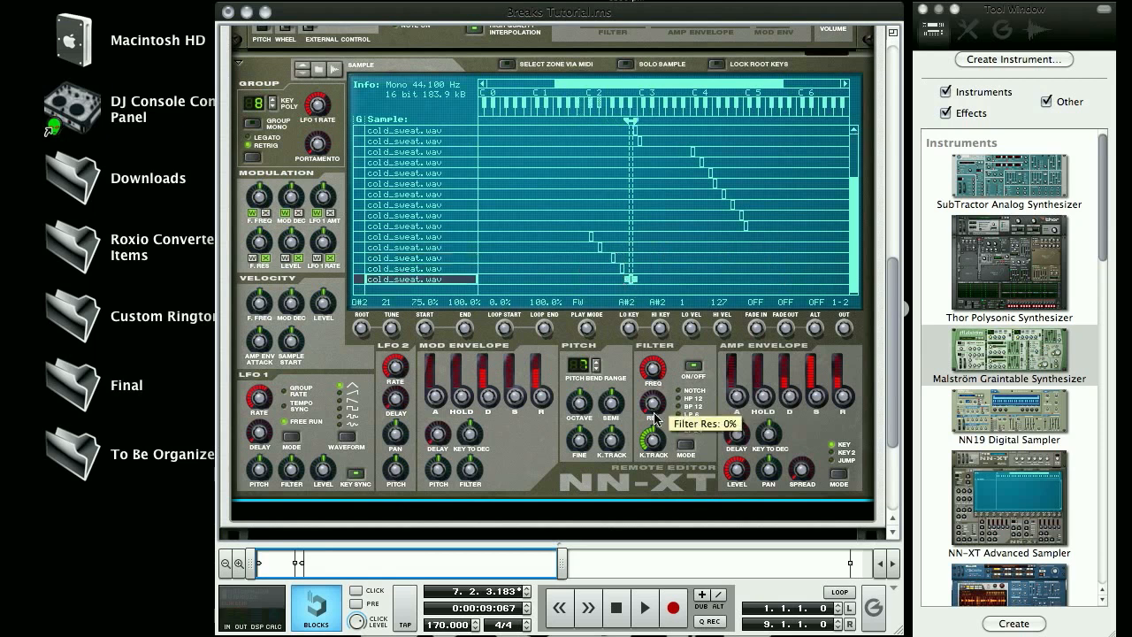